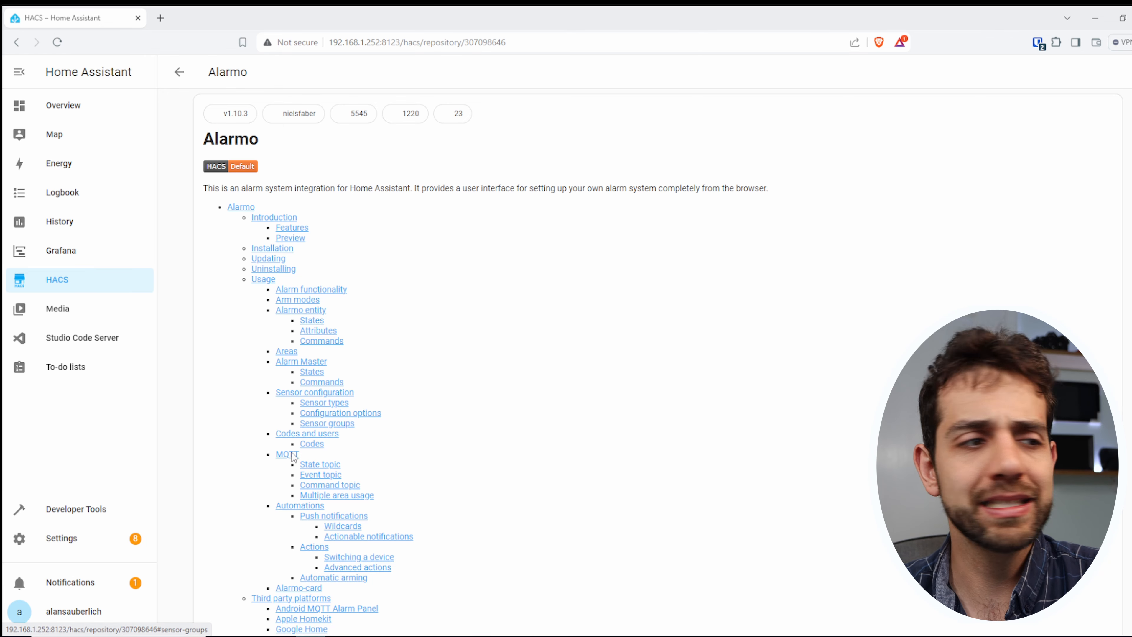
- Find the Alarmo integration among the available integrations, set it up and finish without assigning an area
click(65, 544)
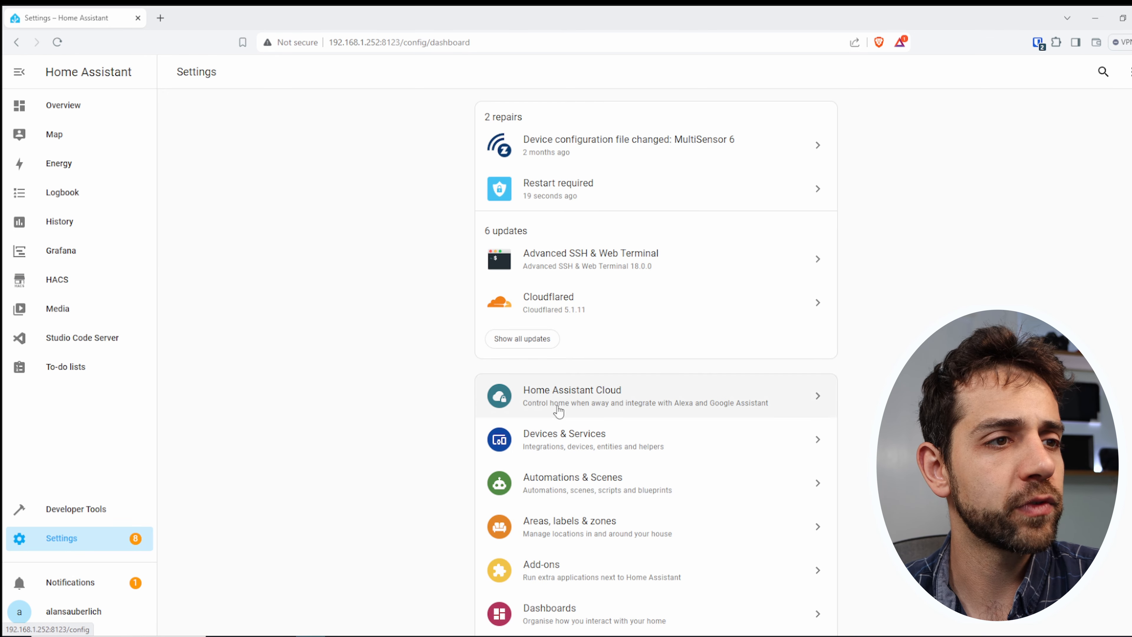
click(586, 443)
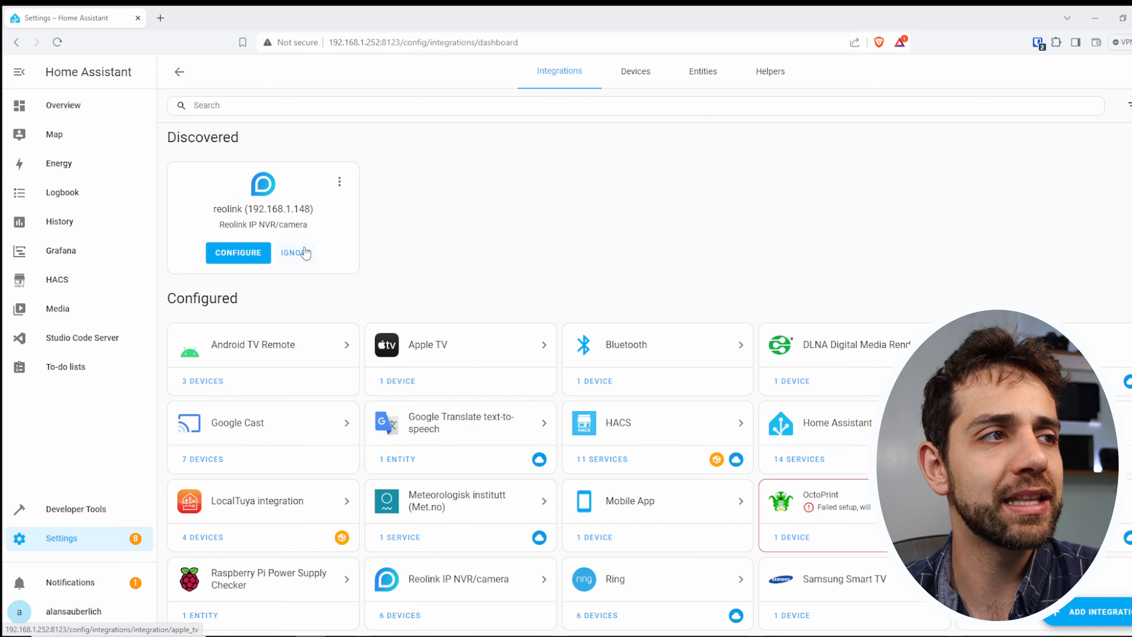
scroll(660, 273, down, 1)
click(1064, 615)
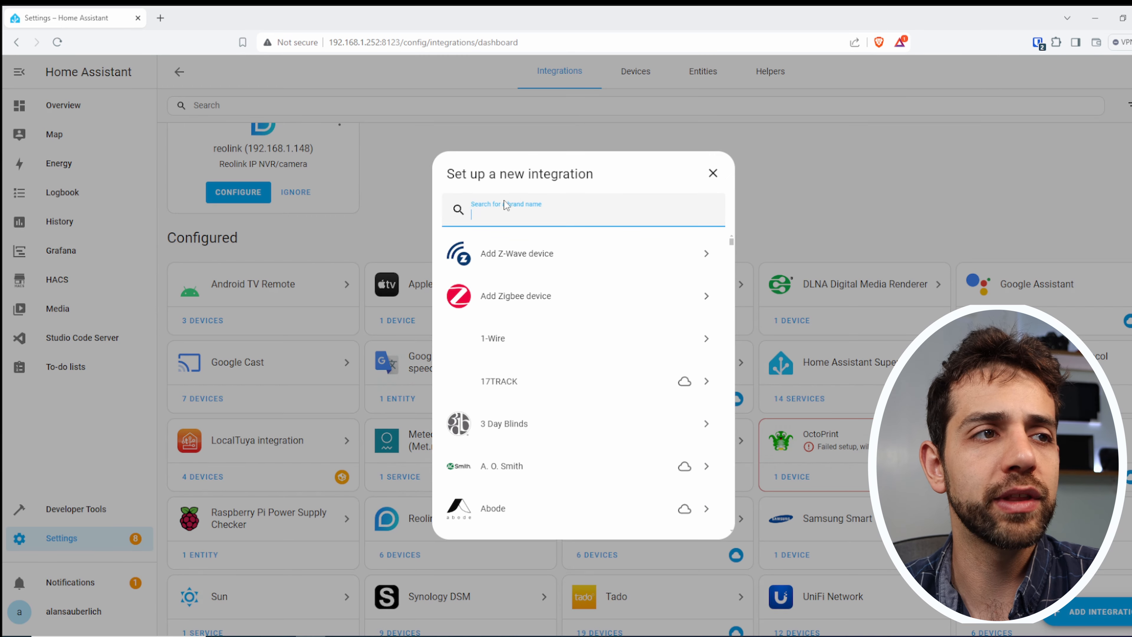
click(526, 209)
text(alar)
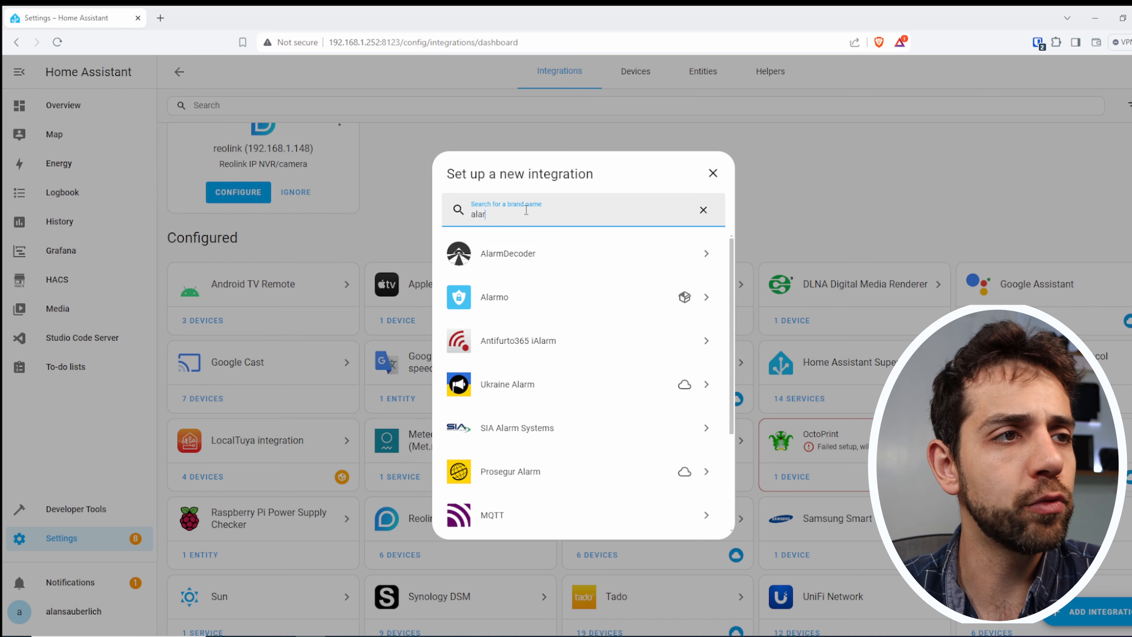
click(519, 297)
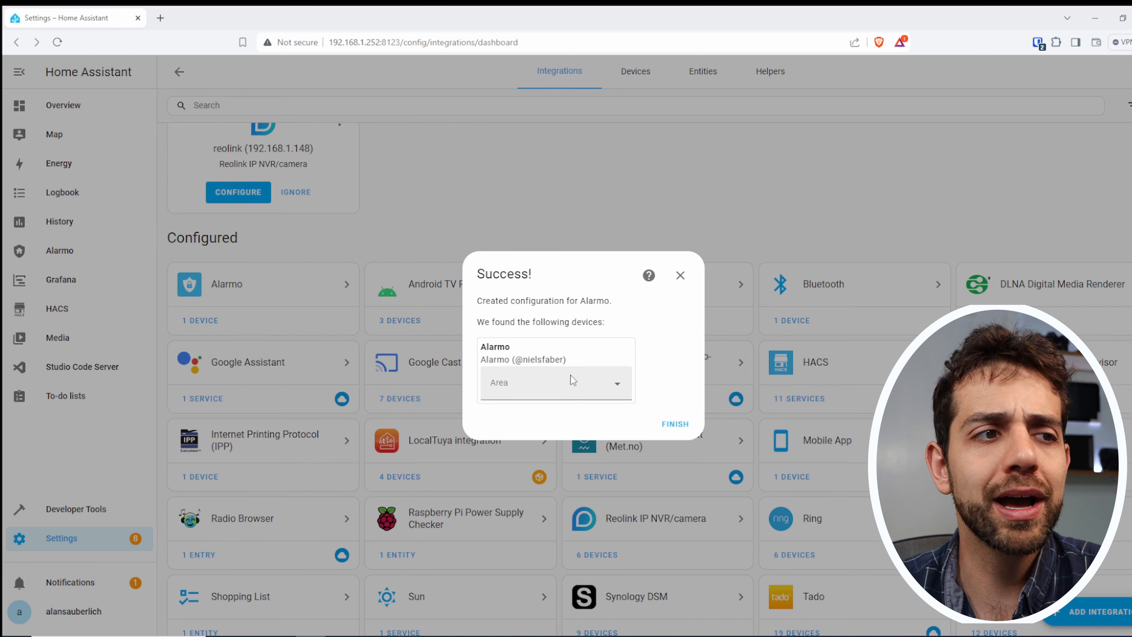
click(674, 423)
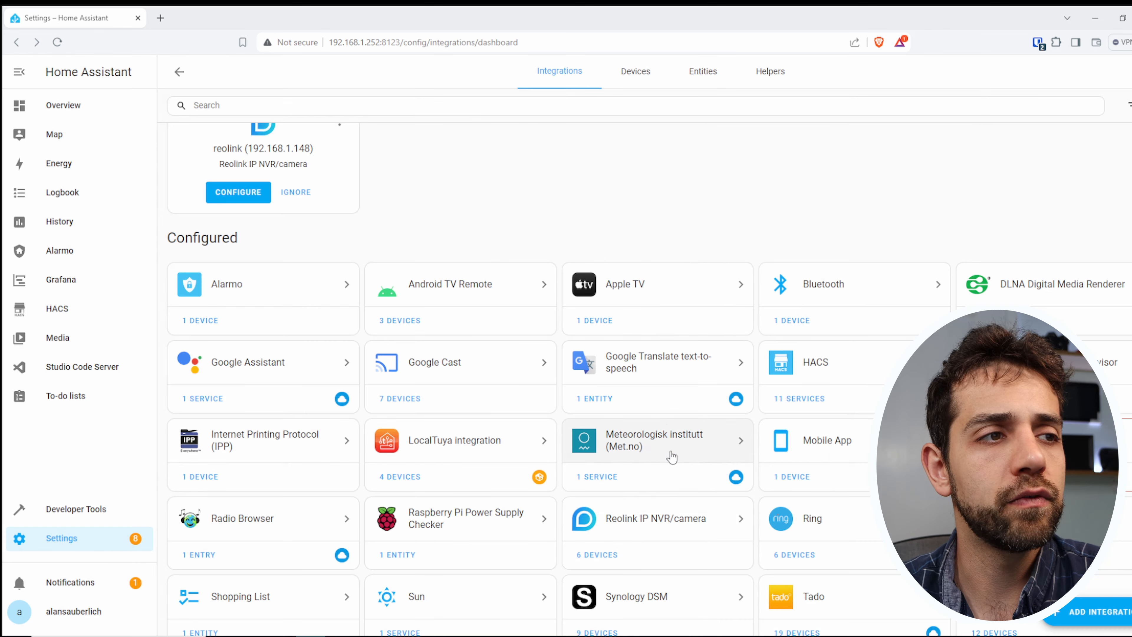
- Open the Alarmo integration's configuration and review its general settings, arm modes and areas
click(244, 290)
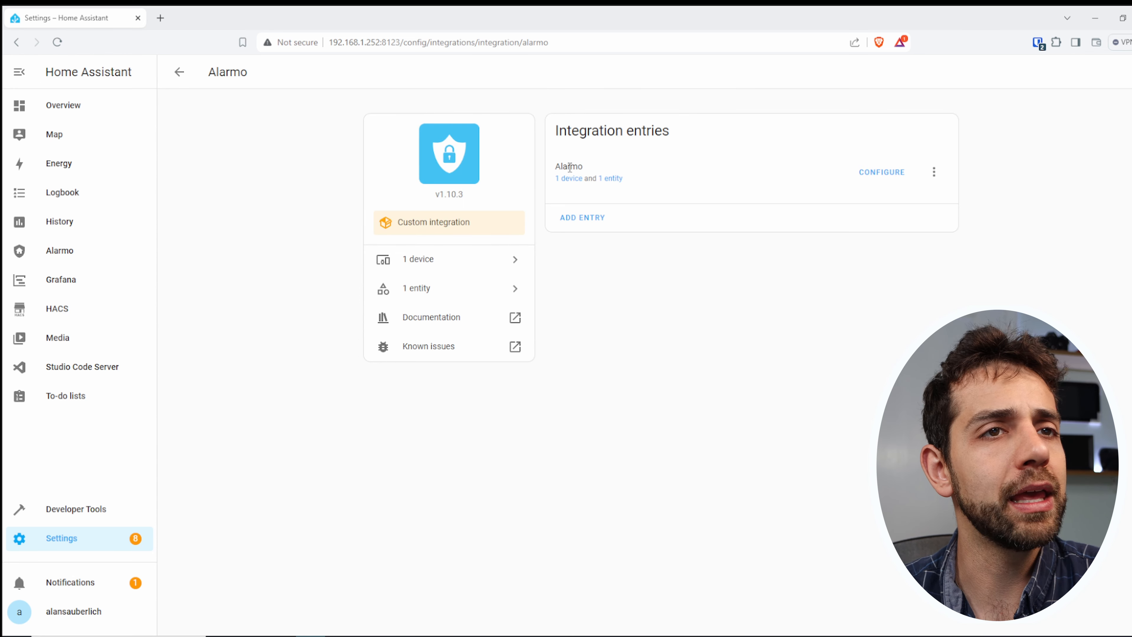
click(894, 179)
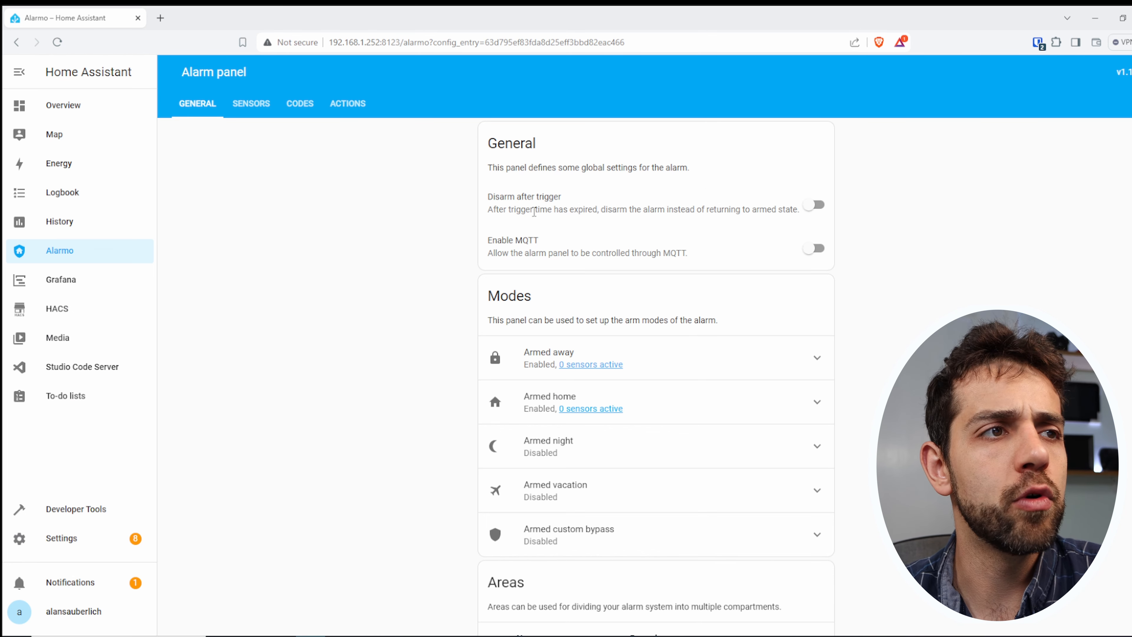
drag(497, 241, 719, 278)
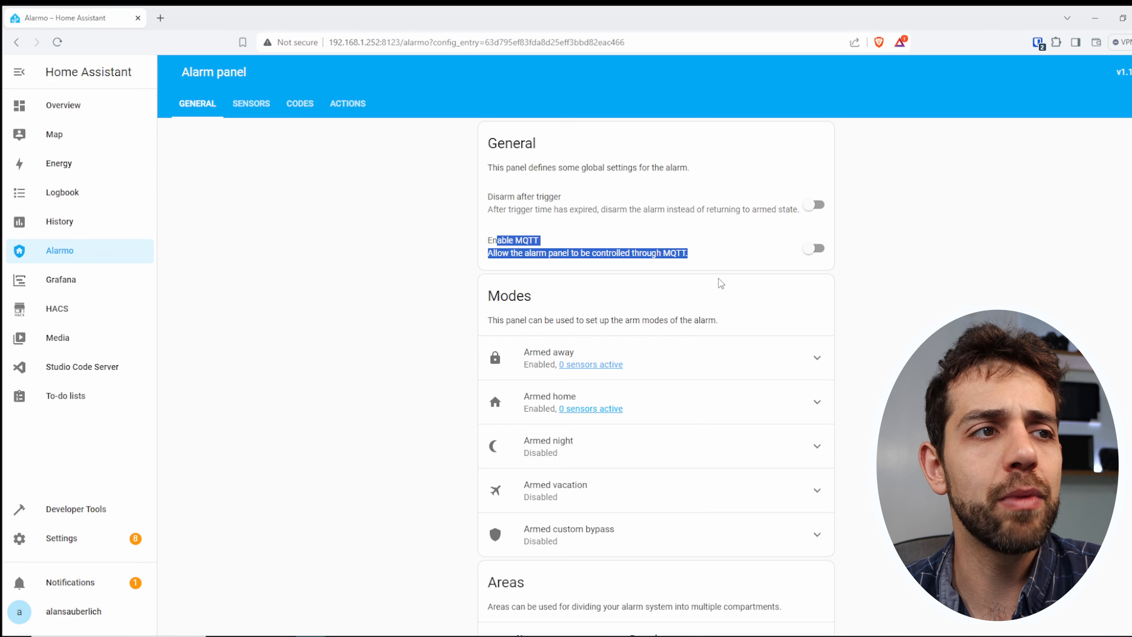
scroll(719, 279, down, 2)
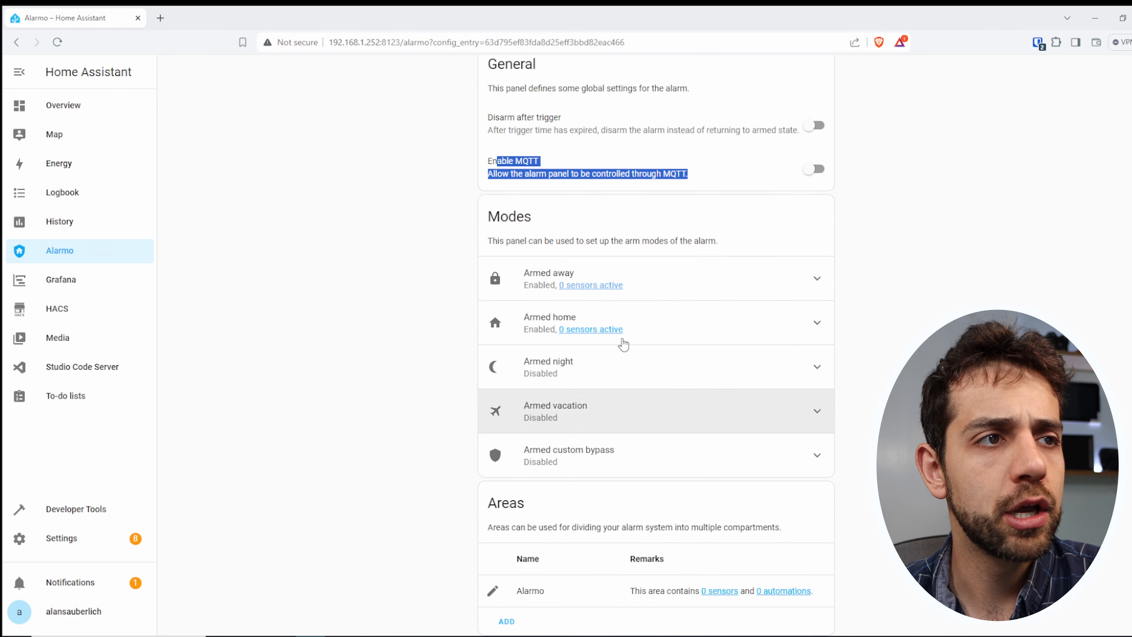
scroll(622, 341, up, 2)
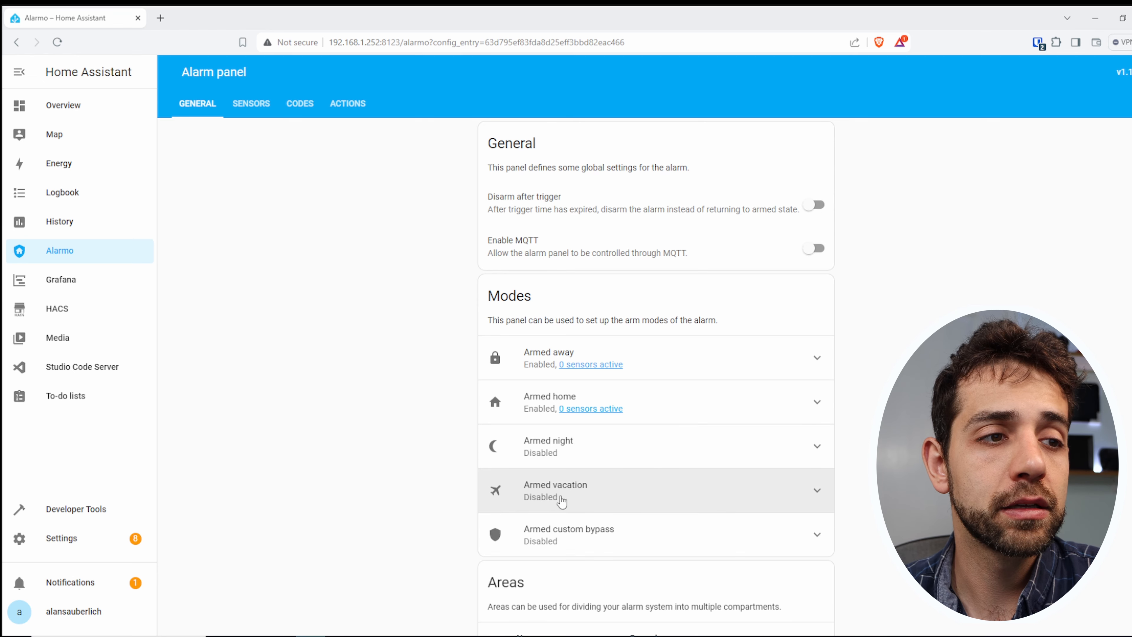
scroll(561, 502, down, 1)
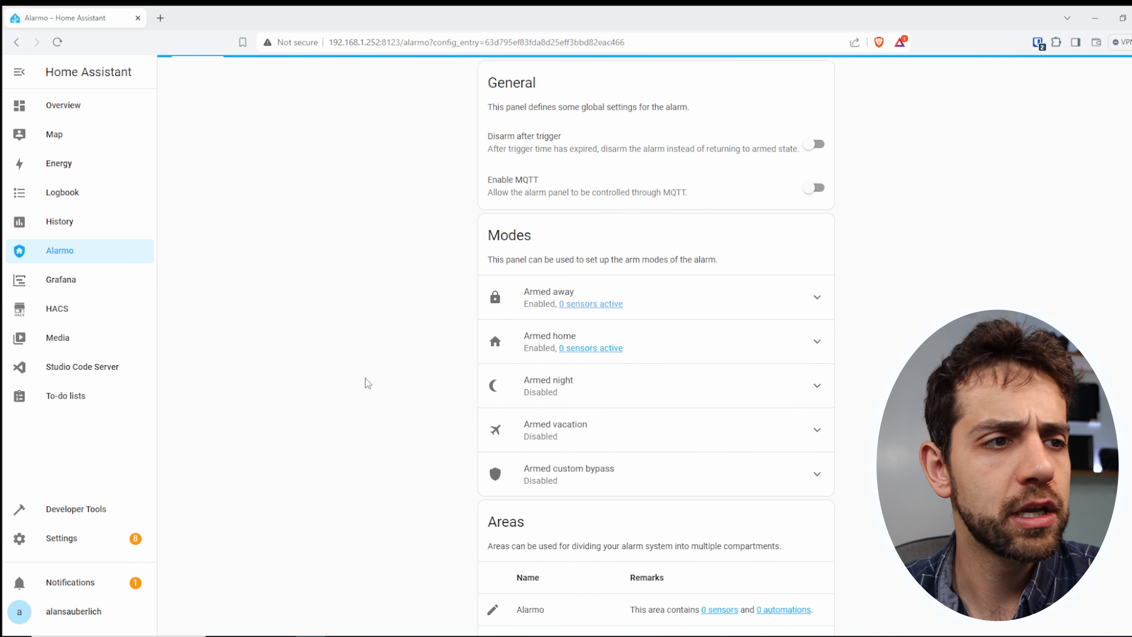
scroll(377, 252, up, 2)
- Look through Alarmo's available sensors and show the hidden items in the Add Sensors list
click(246, 109)
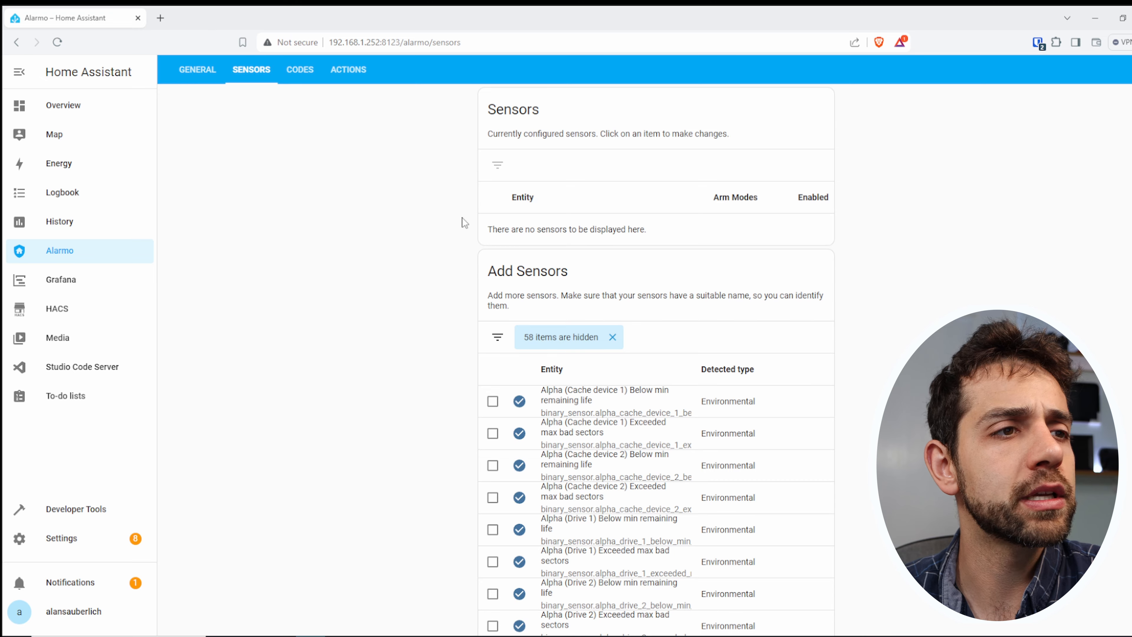
scroll(592, 297, down, 12)
scroll(592, 296, down, 7)
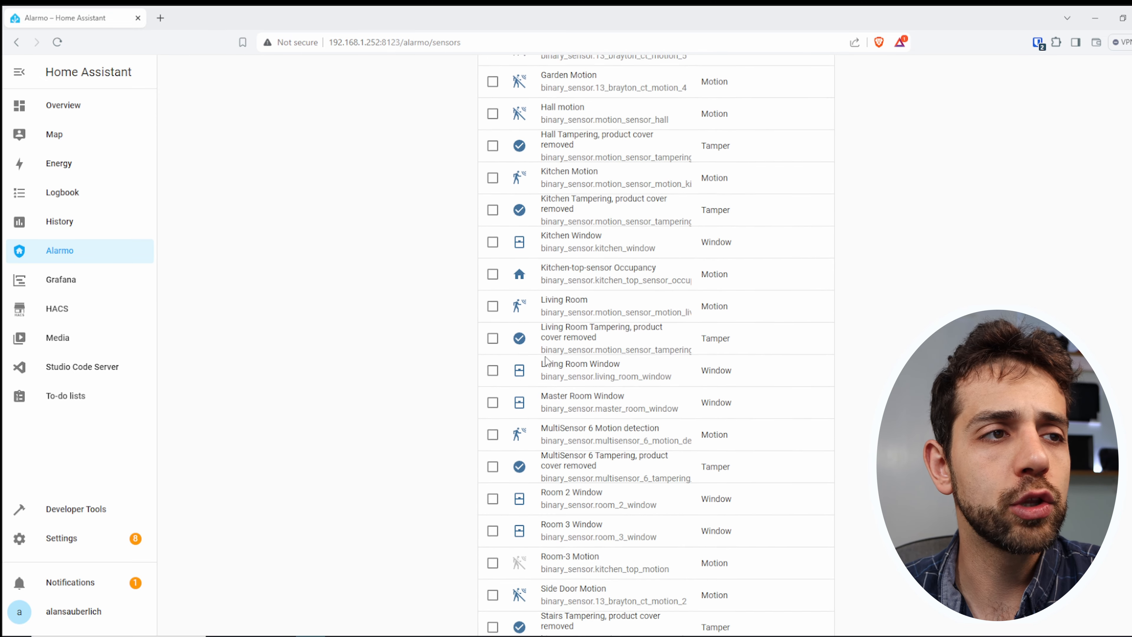
scroll(593, 426, up, 15)
scroll(592, 423, up, 4)
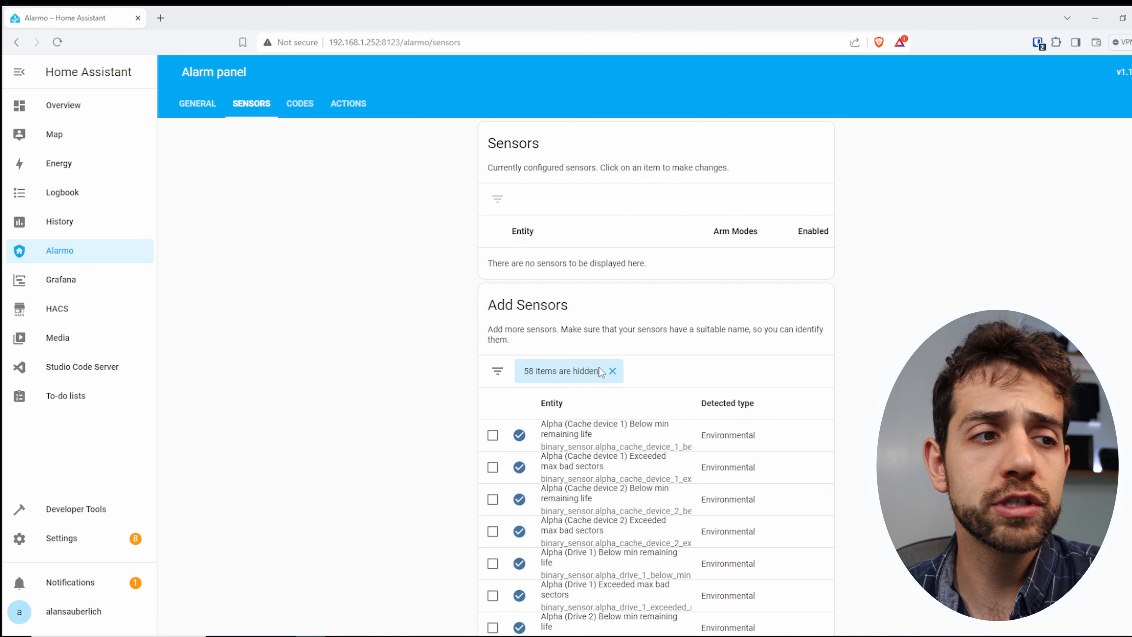
click(612, 371)
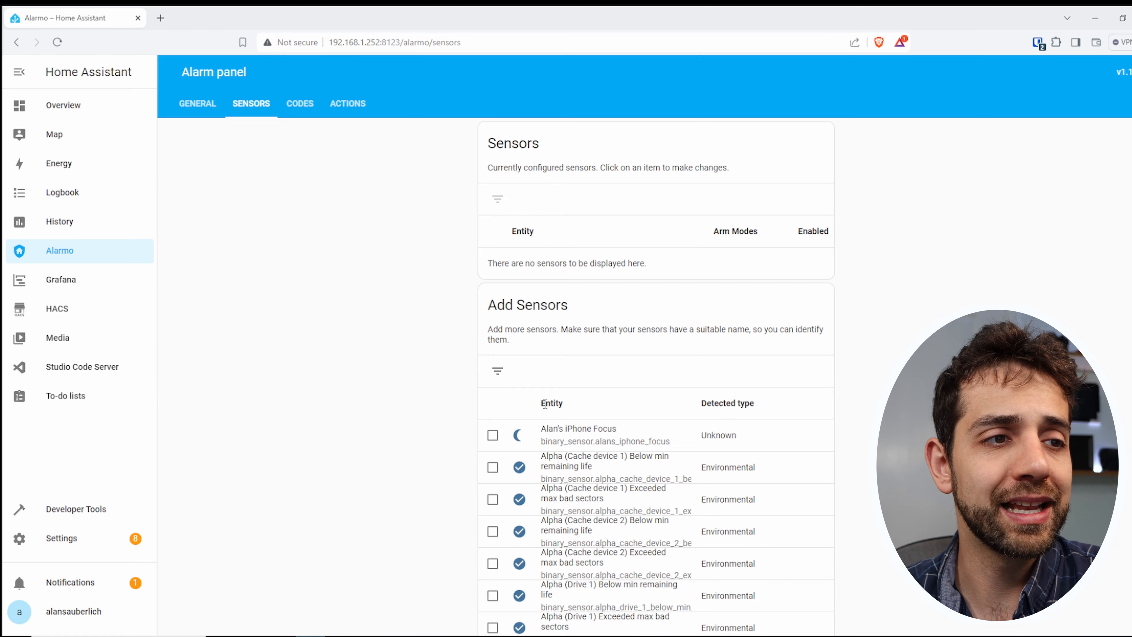
- Select both Front Door Motion sensors in the list of sensors that can be added
scroll(545, 404, down, 10)
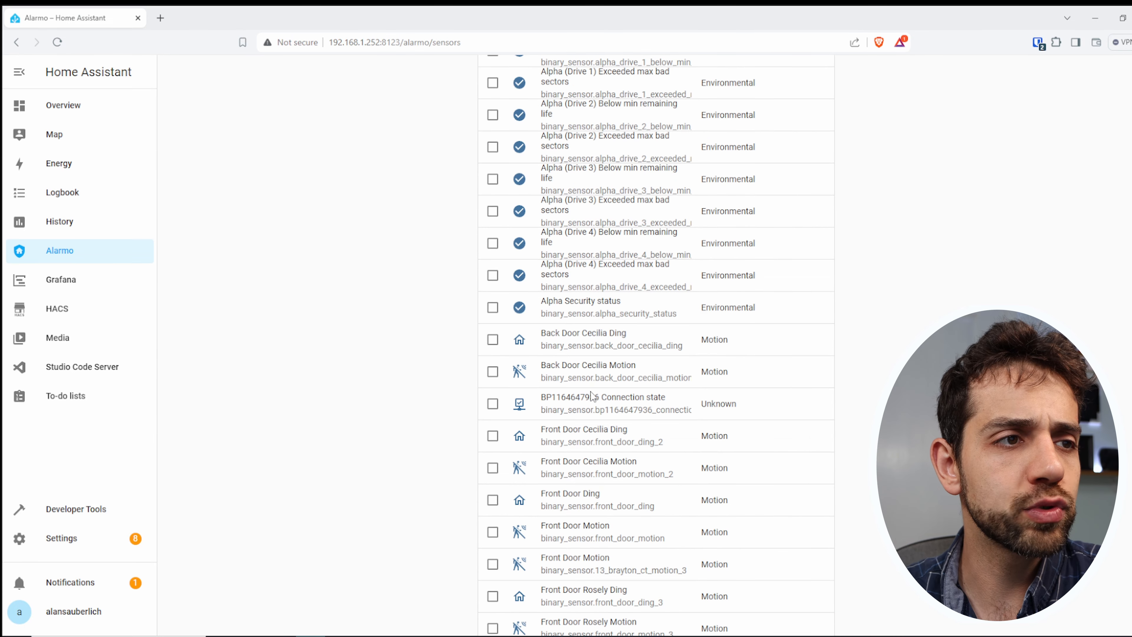
drag(546, 163, 612, 164)
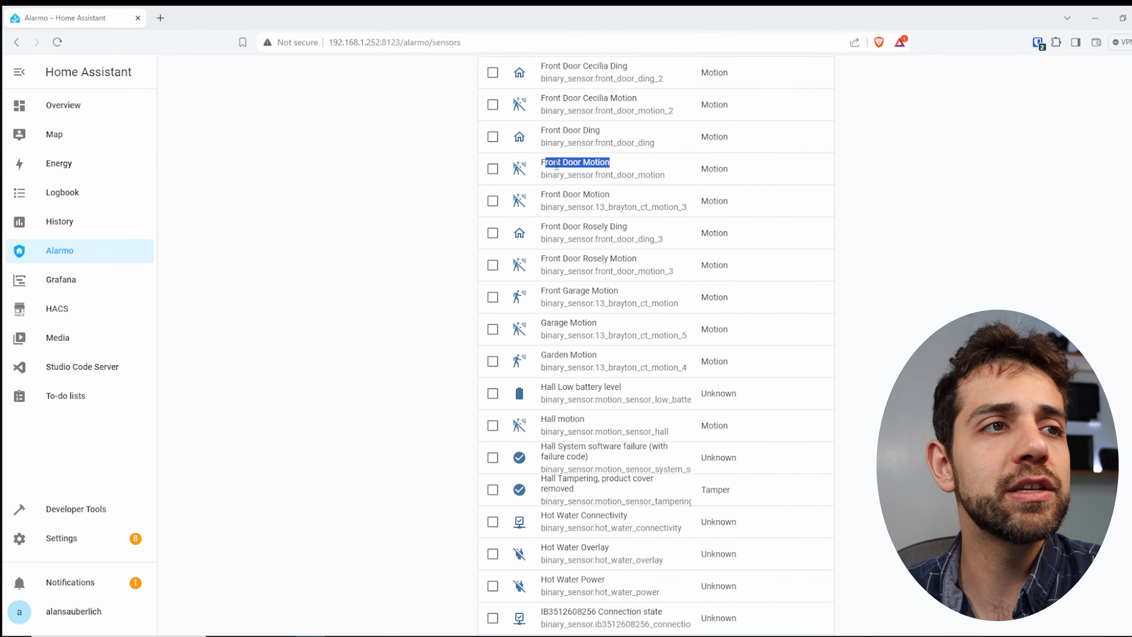
drag(542, 164, 645, 161)
click(492, 169)
scroll(613, 339, up, 6)
scroll(613, 339, up, 6)
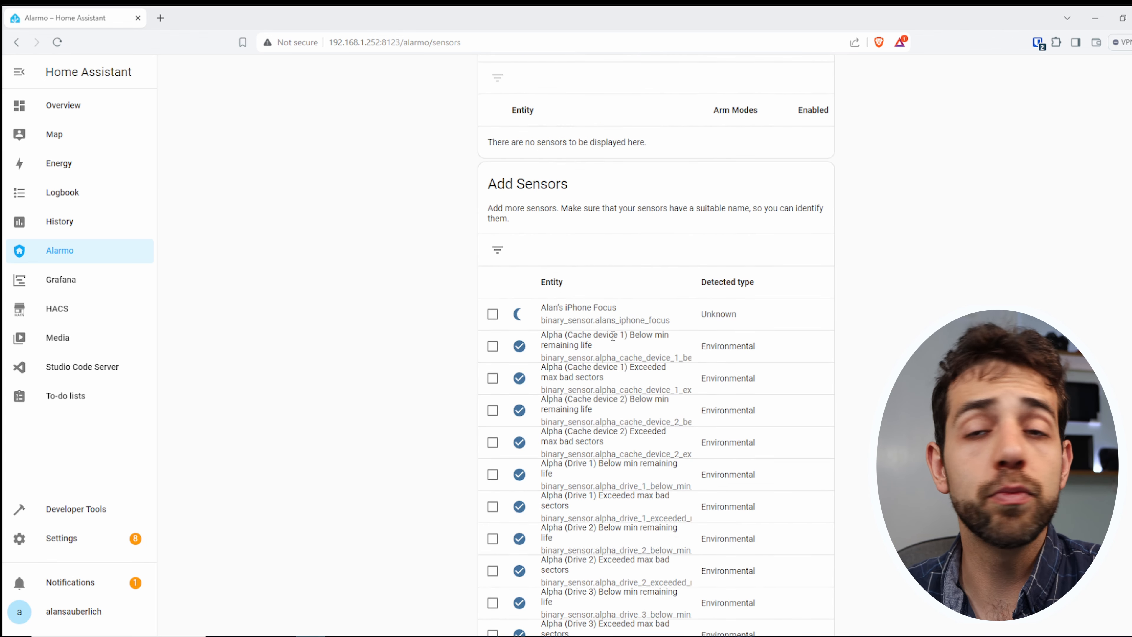
scroll(640, 472, down, 13)
scroll(640, 473, down, 20)
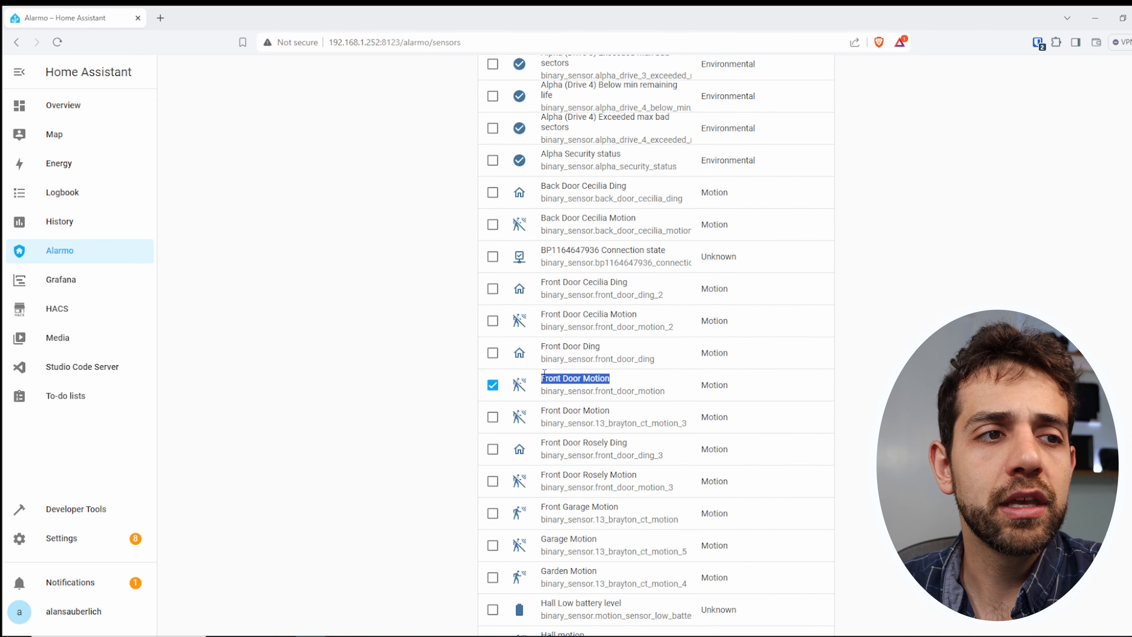
drag(544, 377, 610, 379)
click(492, 417)
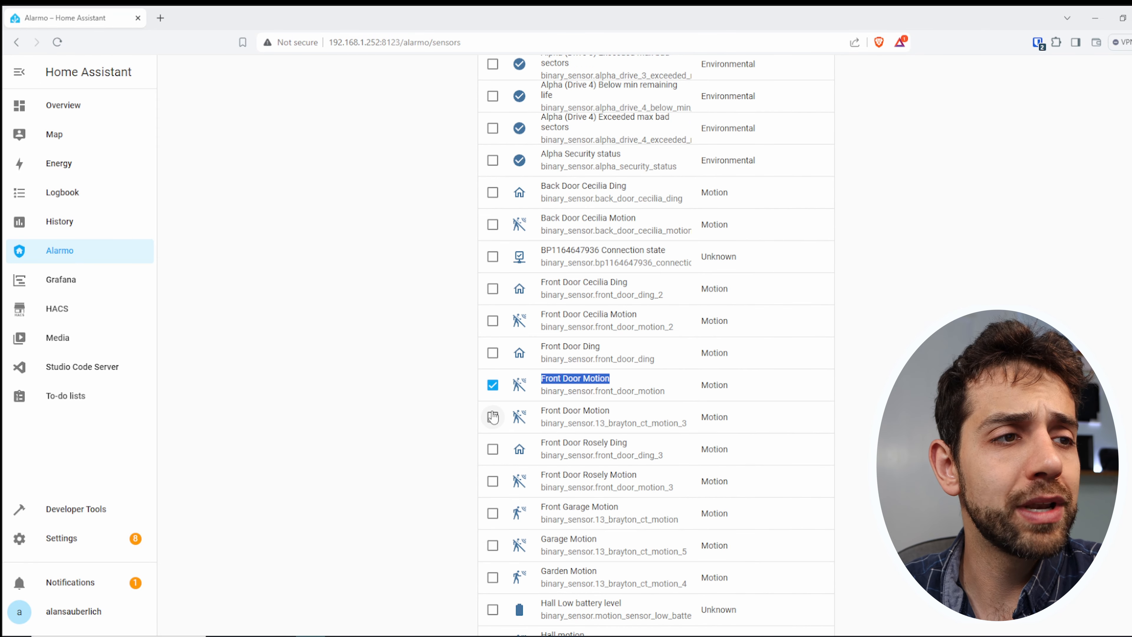
- Select the Garden Motion and Living Room motion sensors as well and add all selected sensors to the alarm
scroll(522, 392, down, 7)
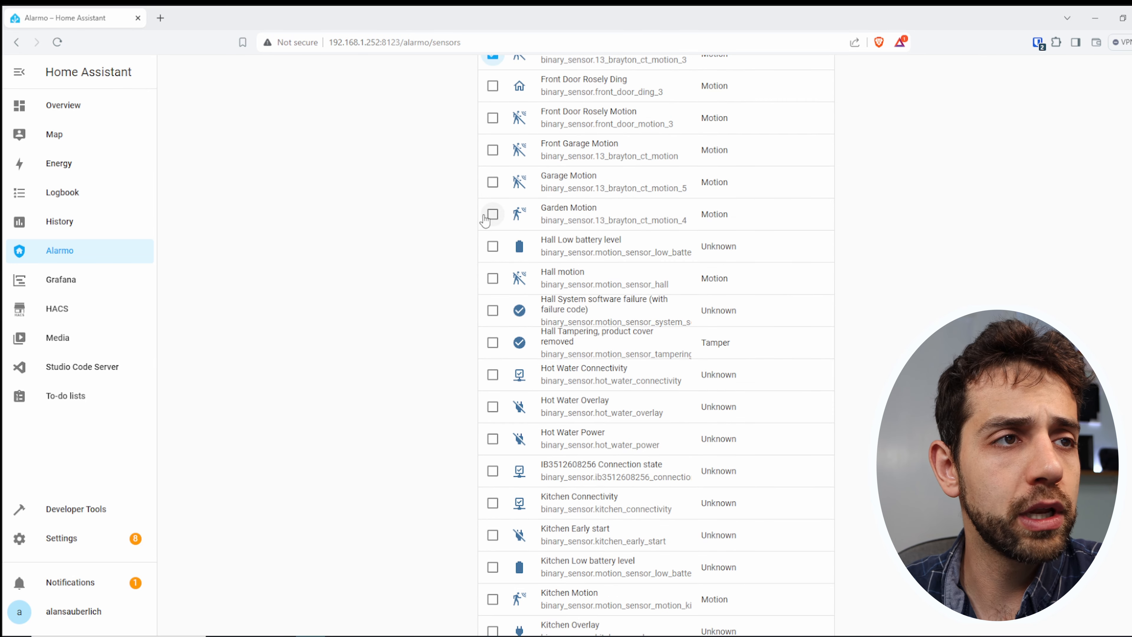
click(492, 215)
scroll(582, 468, down, 8)
click(493, 406)
scroll(565, 477, down, 20)
scroll(566, 477, down, 11)
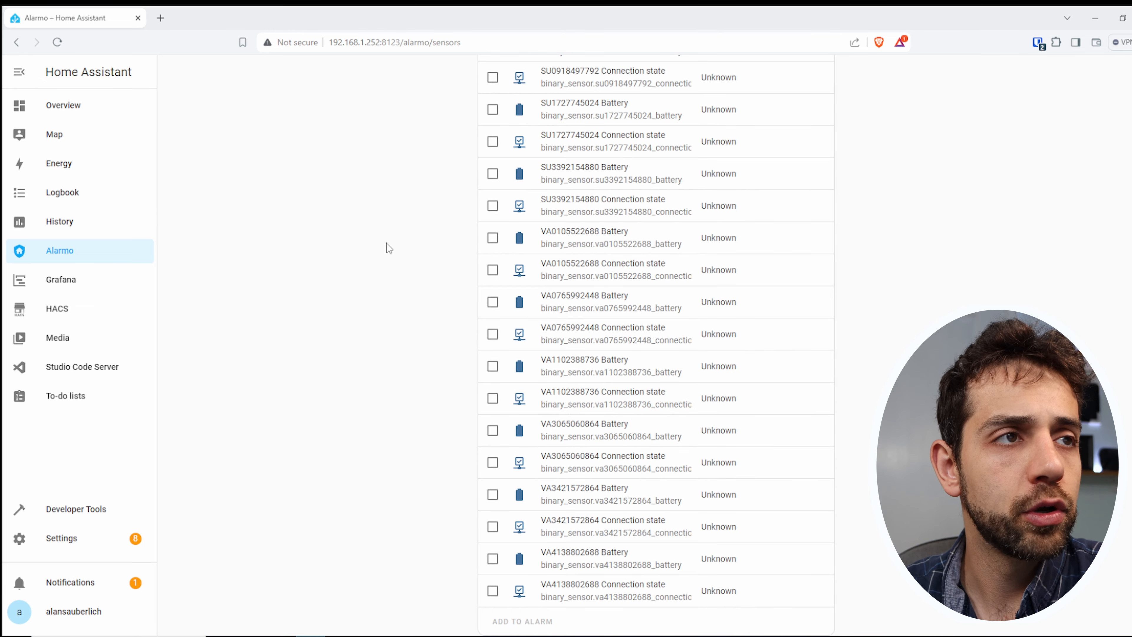
scroll(390, 249, up, 20)
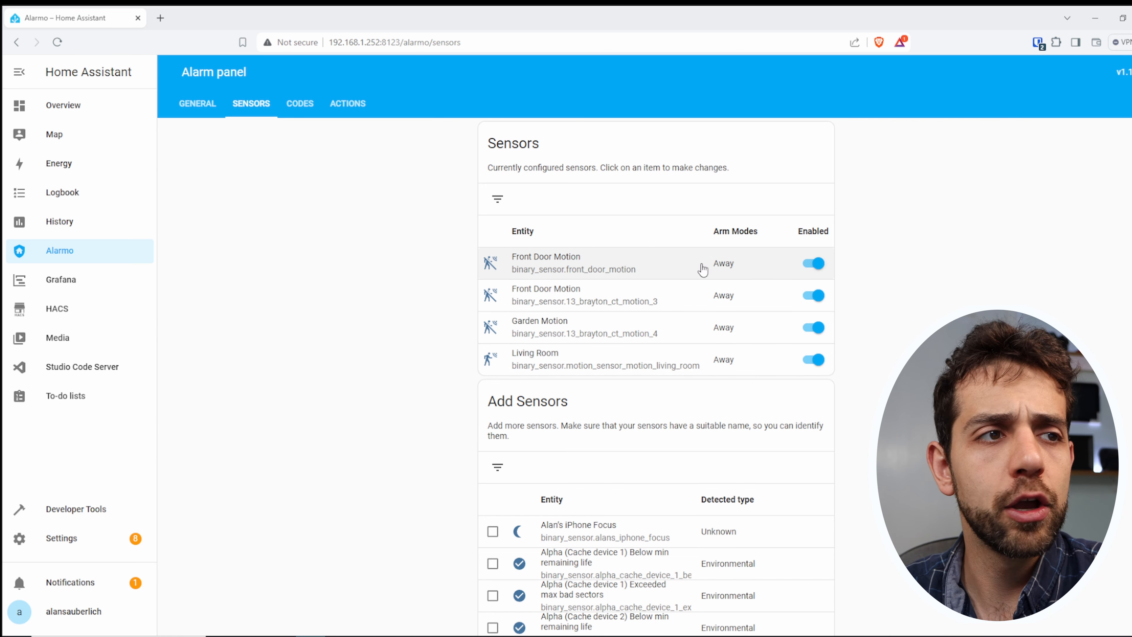
- Enable the Home mode for the sensor binary_sensor.front_door_motion and save it
scroll(703, 263, down, 1)
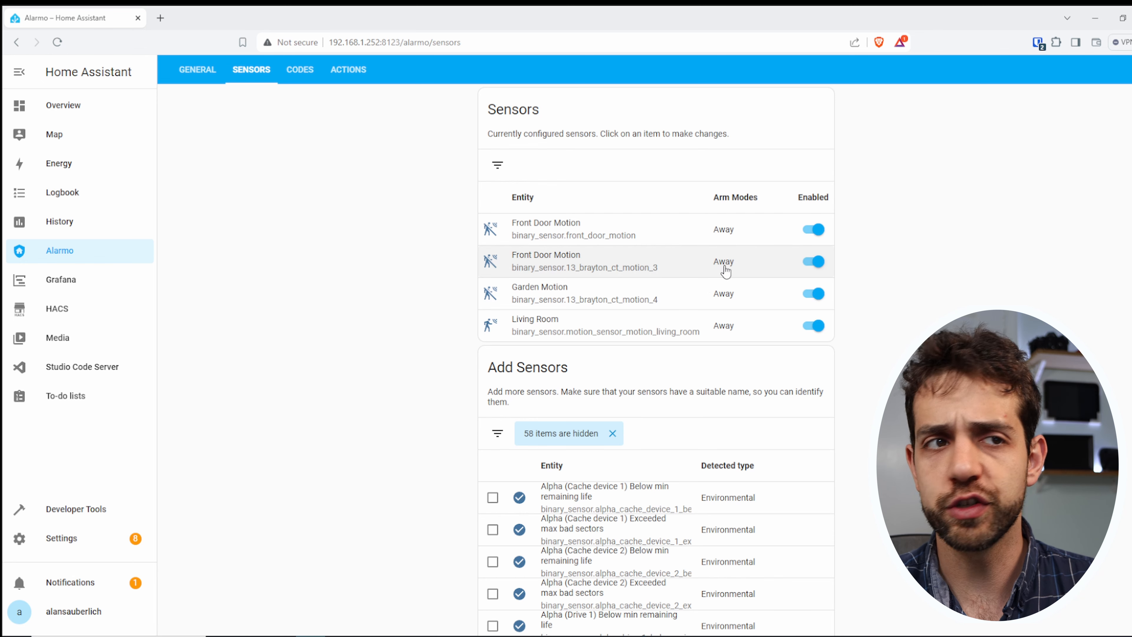
click(730, 235)
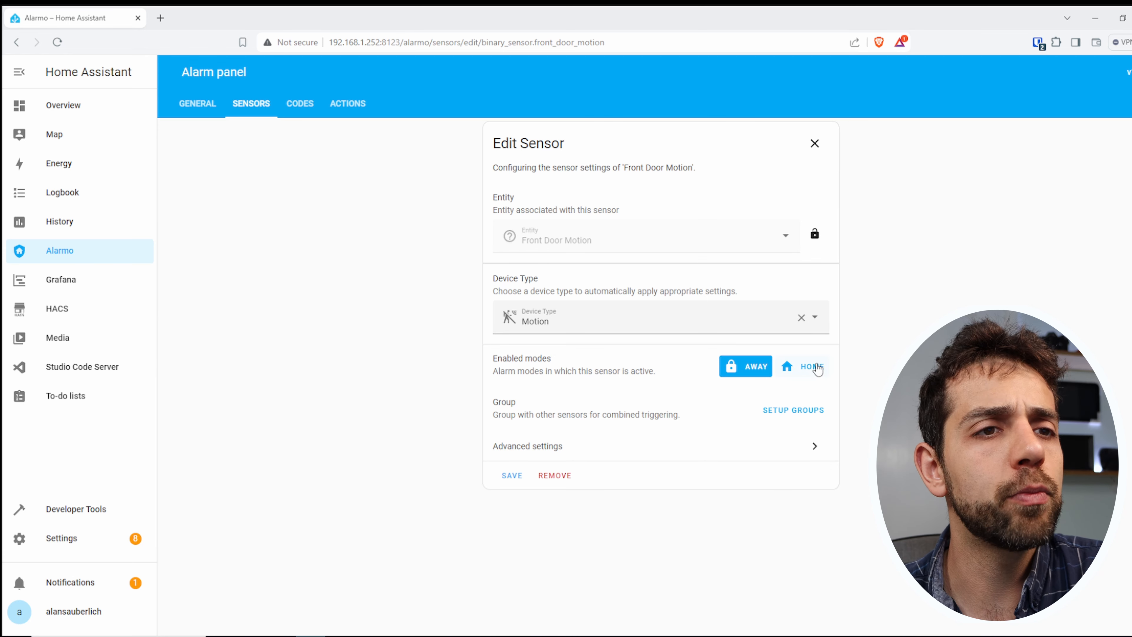
click(813, 366)
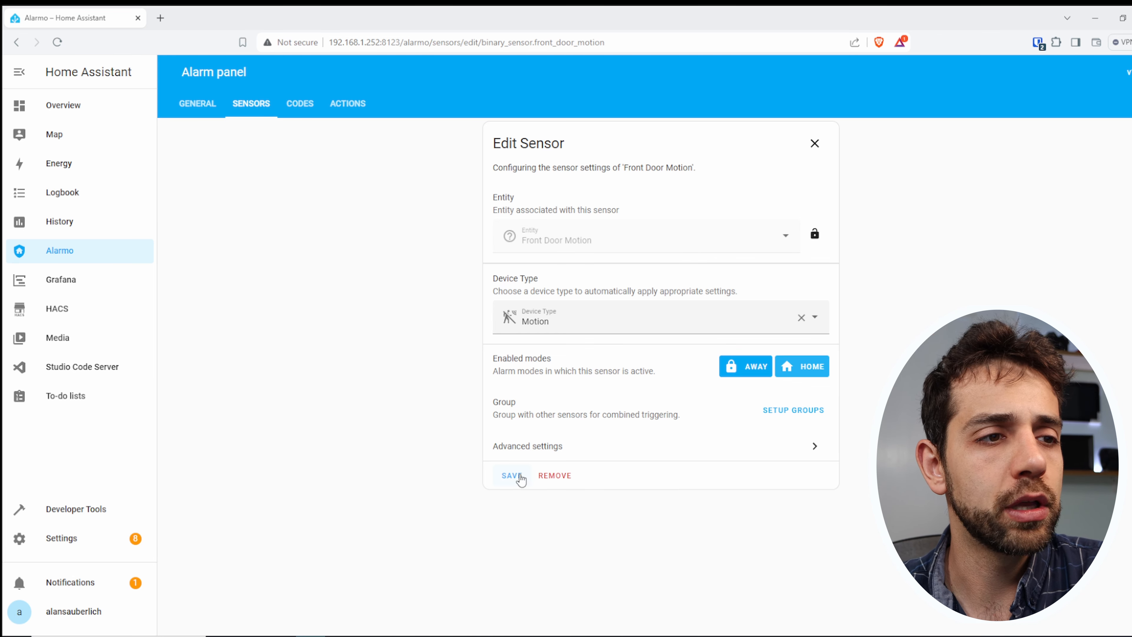
click(516, 475)
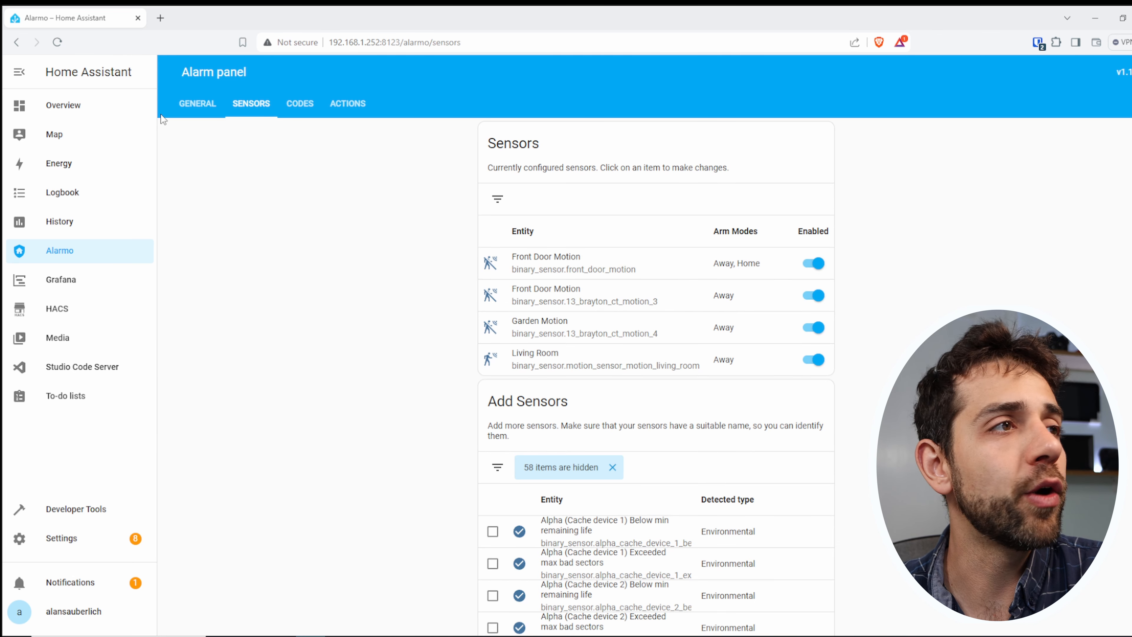
- Review the Armed home mode's settings in the general configuration and enable the Armed night mode
click(196, 103)
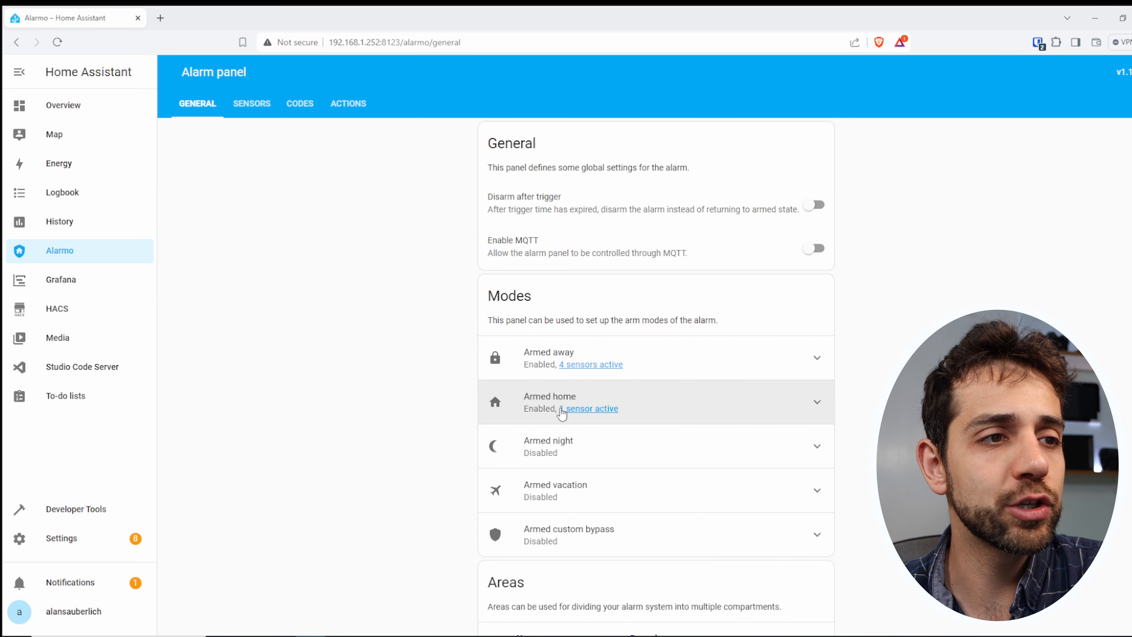
click(559, 399)
scroll(727, 522, down, 5)
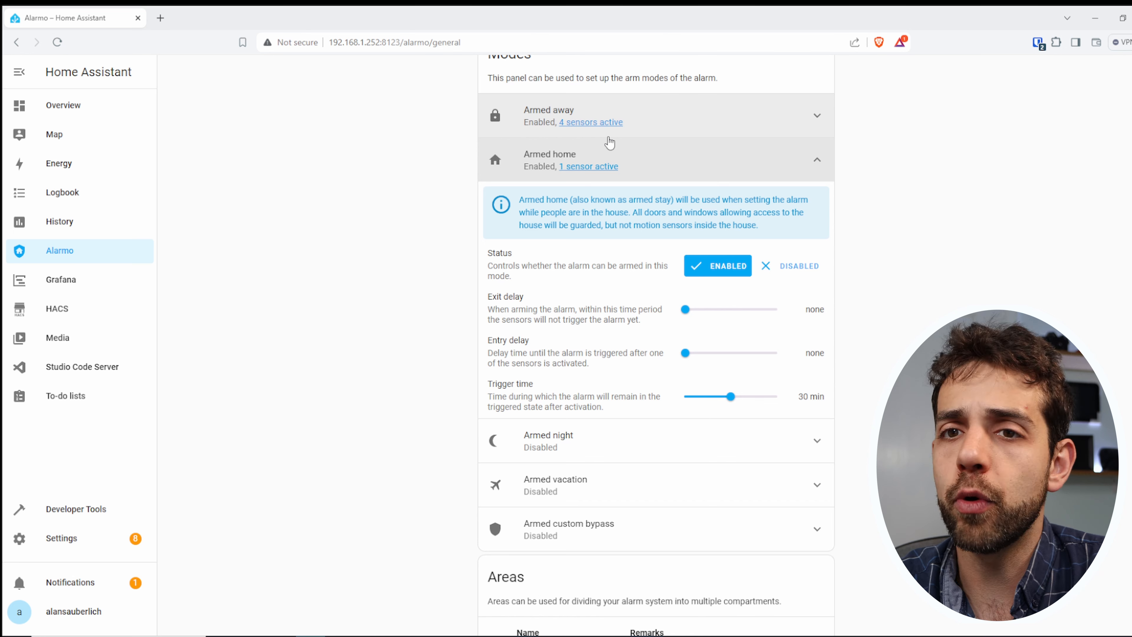
click(595, 427)
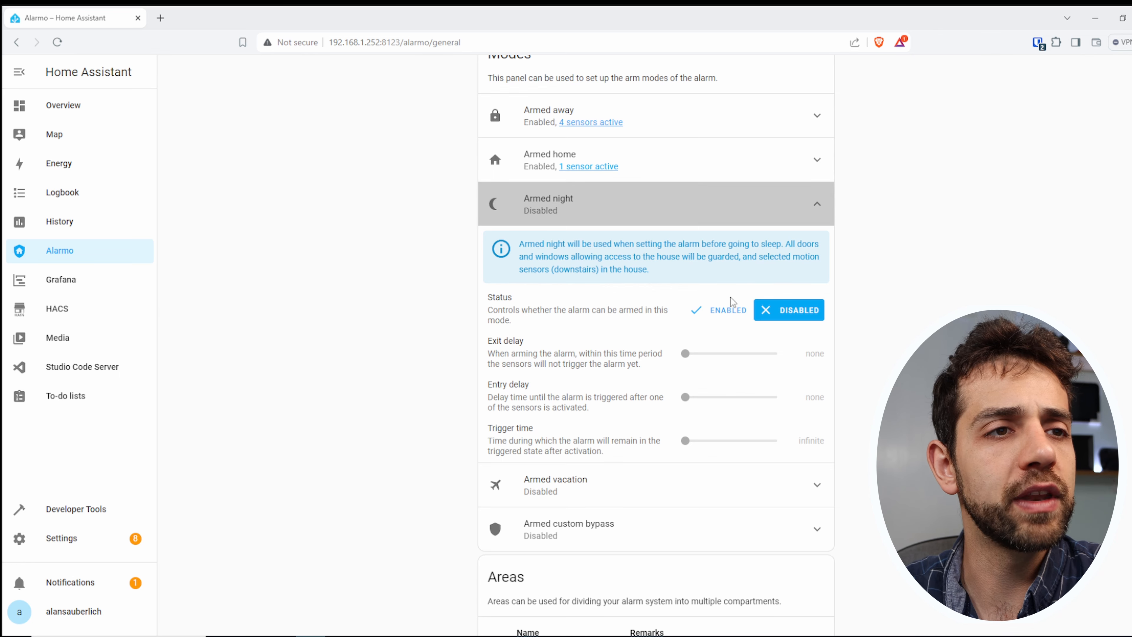
click(723, 310)
- Add Night to the enabled modes of the sensor binary_sensor.front_door_motion
click(593, 211)
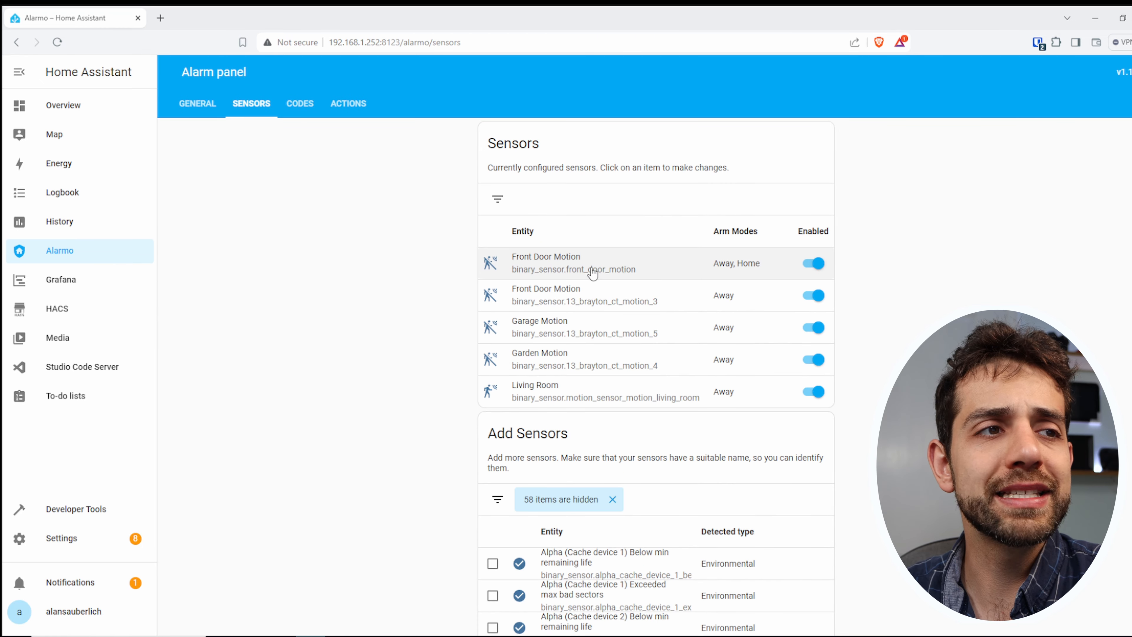
click(593, 268)
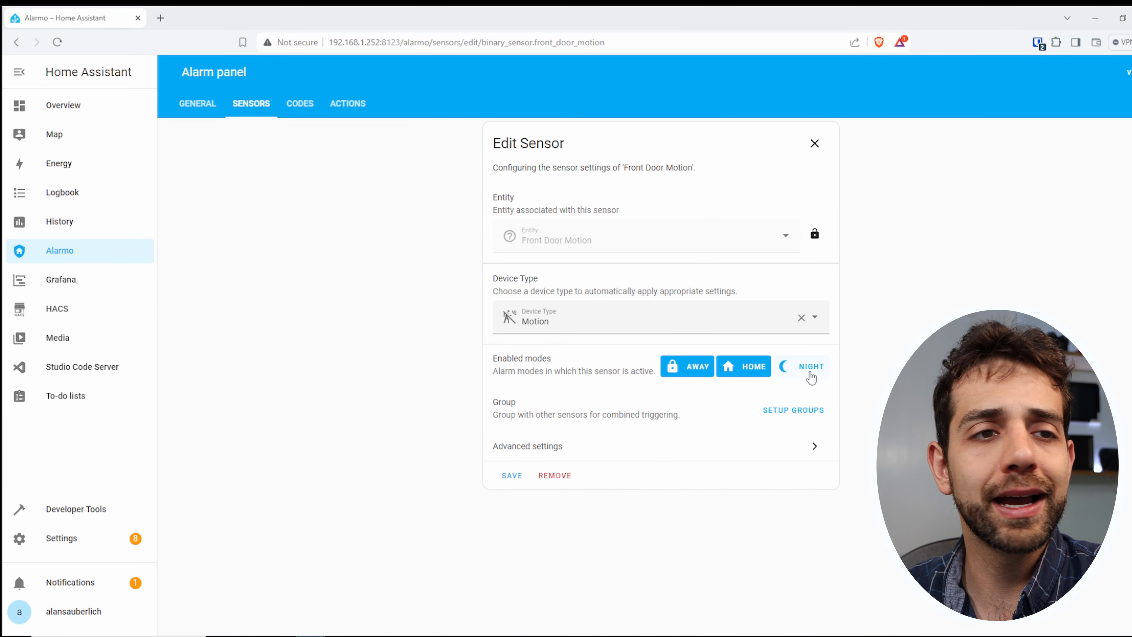
click(811, 370)
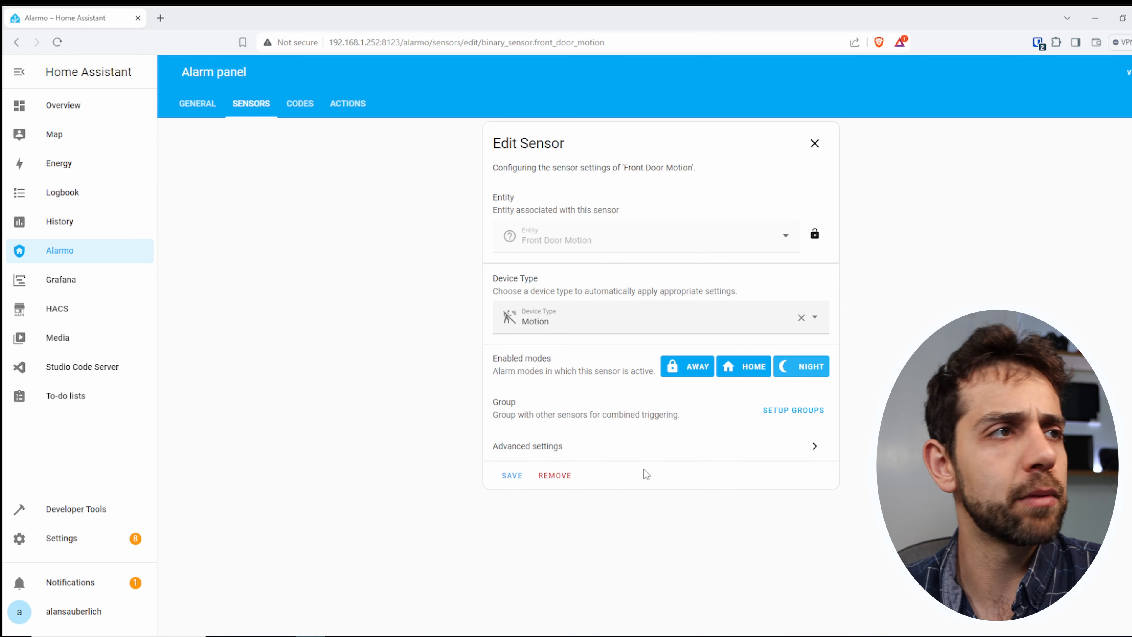
- View Alarmo's code and user settings, followed by its notifications and actions
click(298, 105)
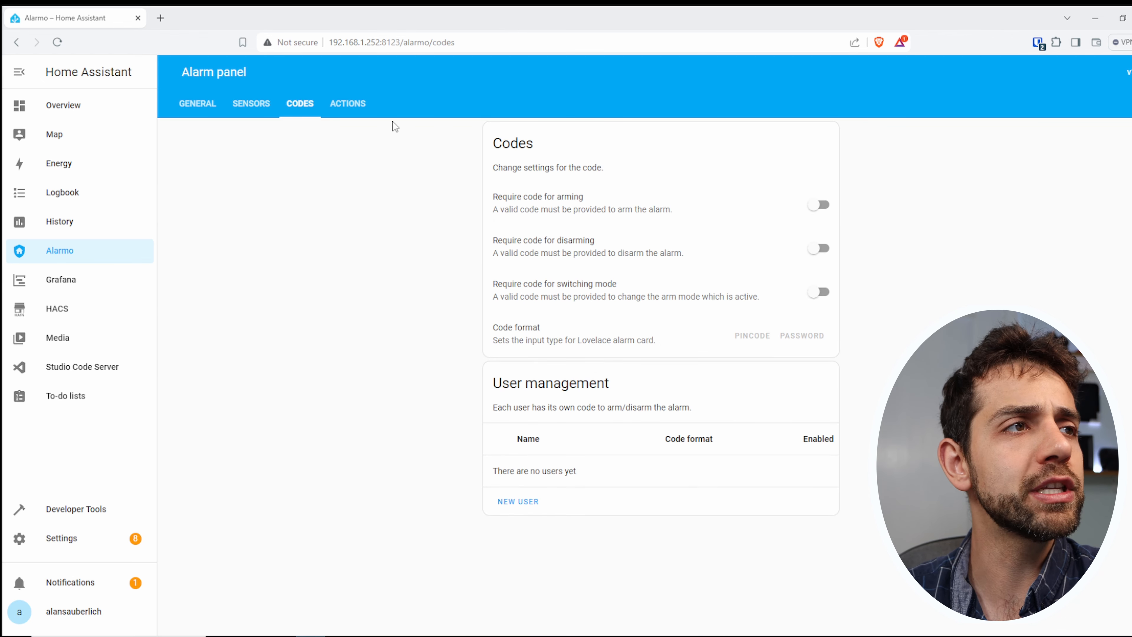
click(328, 107)
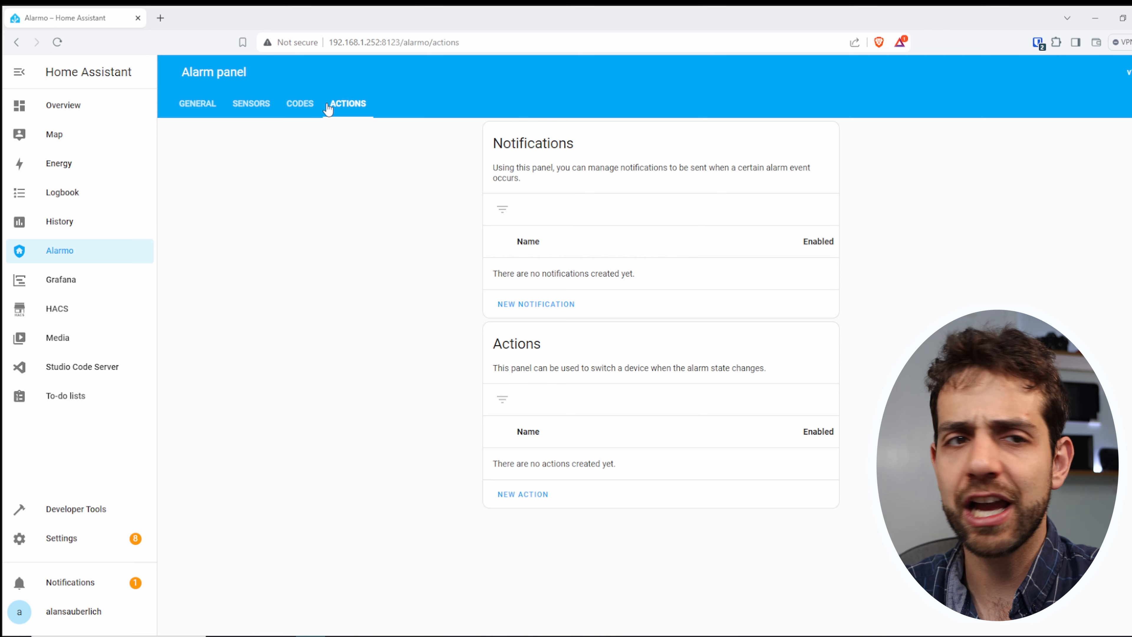
- Start a new notification for the event "Alarm is armed" and limit it to the Away mode
click(557, 309)
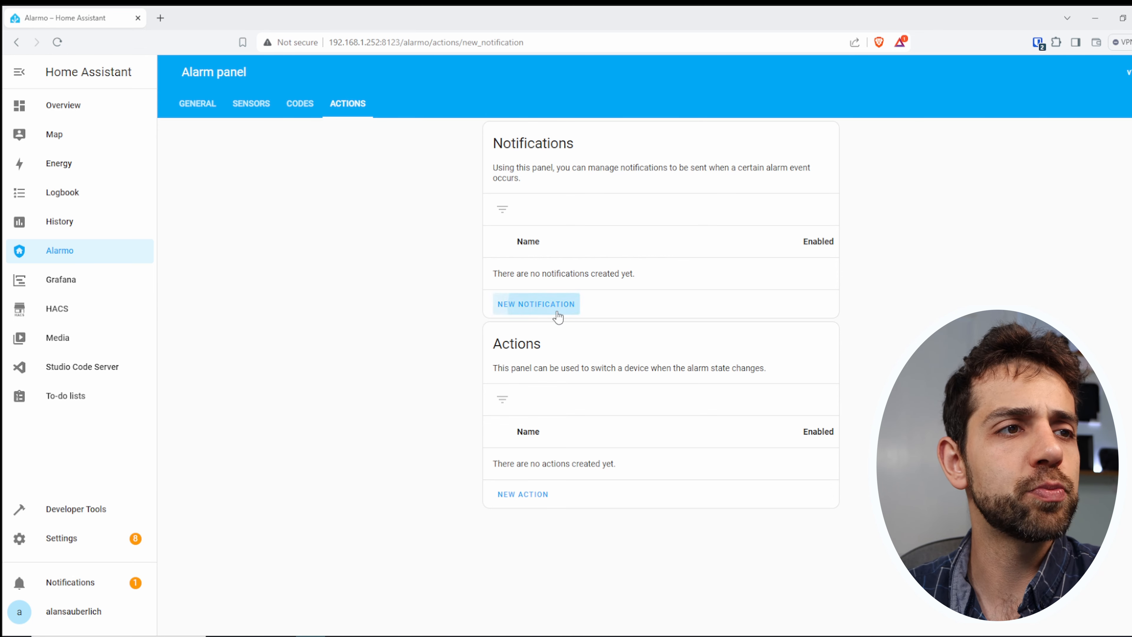
click(584, 258)
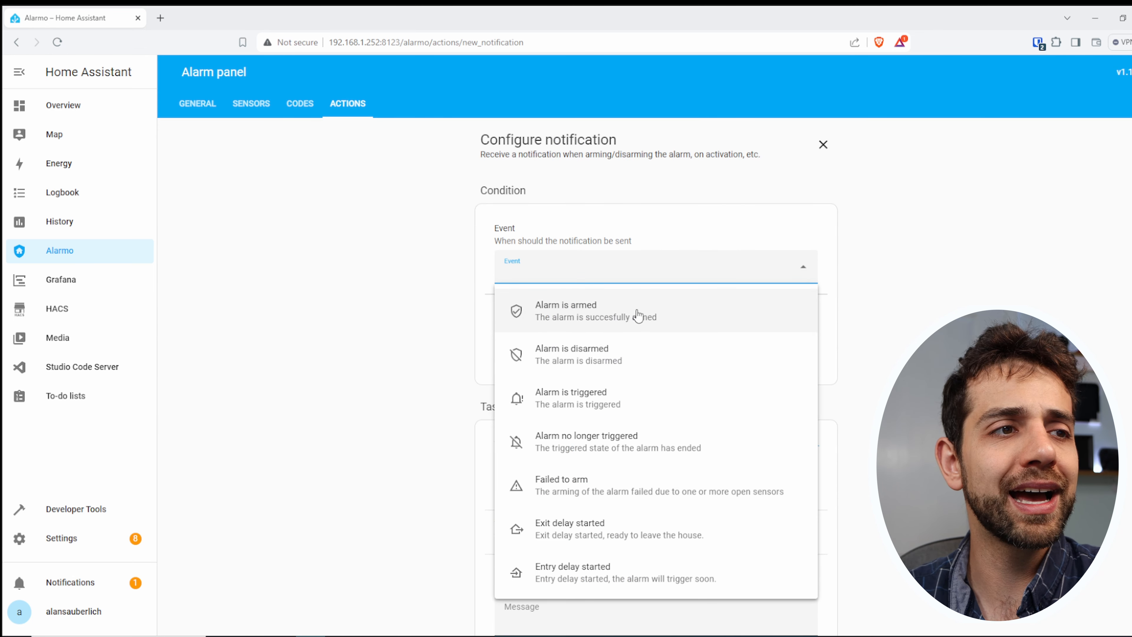
click(617, 309)
click(583, 348)
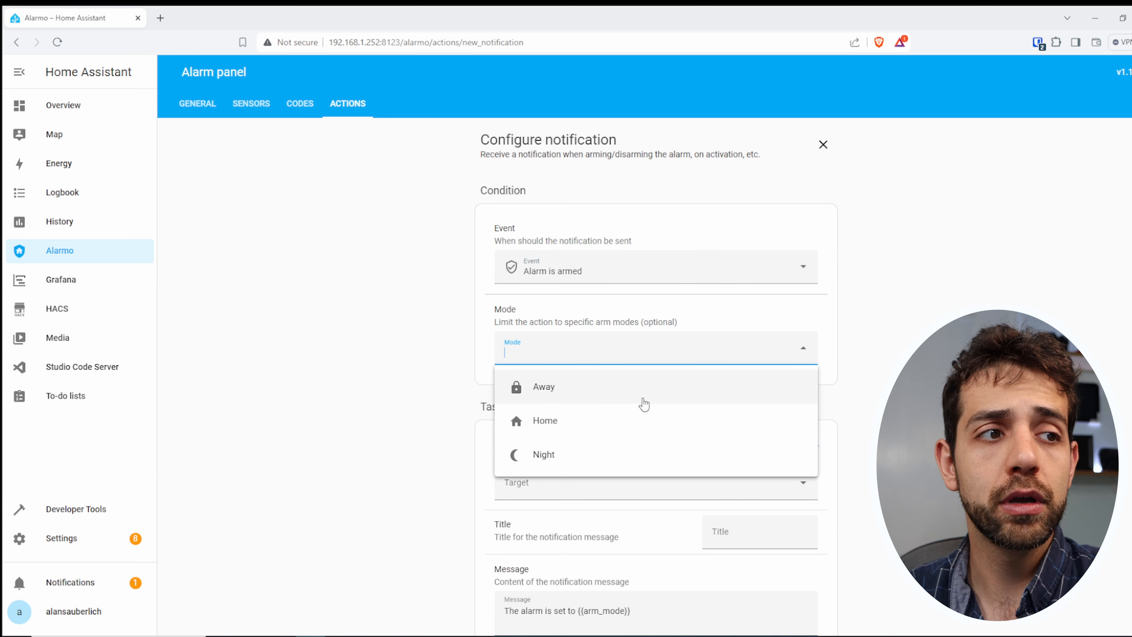
click(541, 394)
scroll(675, 438, down, 4)
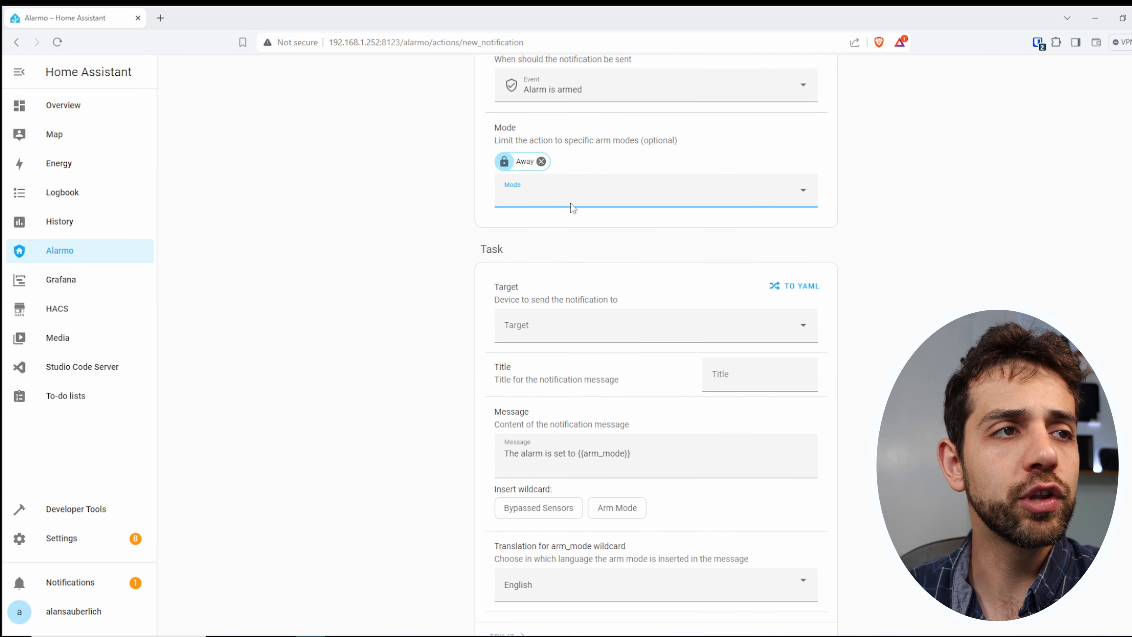
click(557, 195)
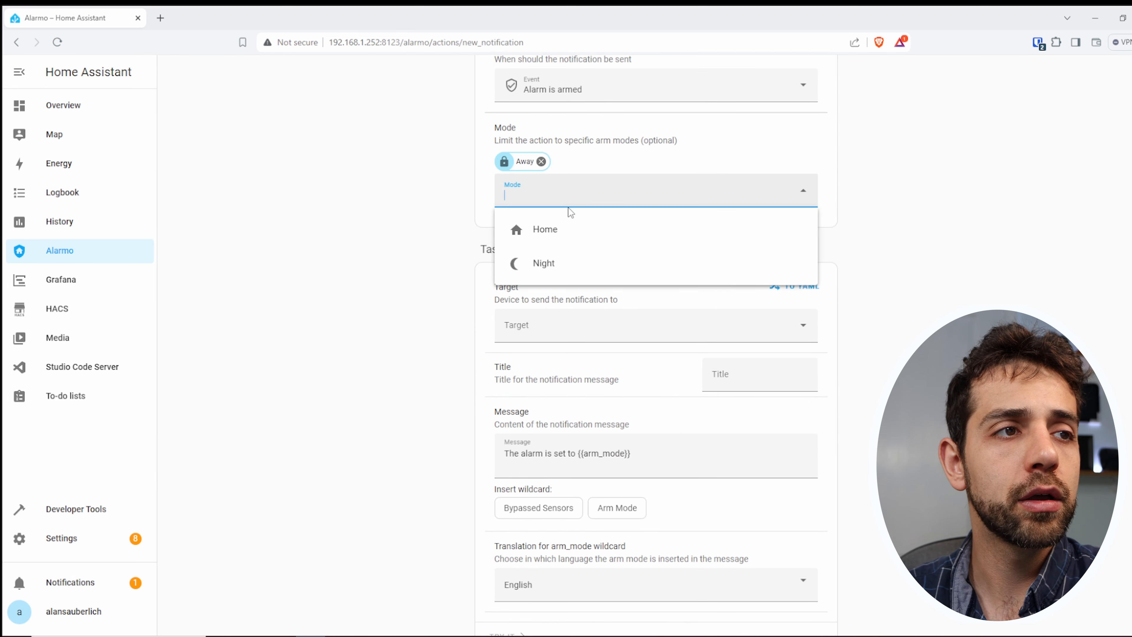
click(901, 324)
- Set the iPhone mobile app as the notification's target and send test notifications with the default message
click(565, 333)
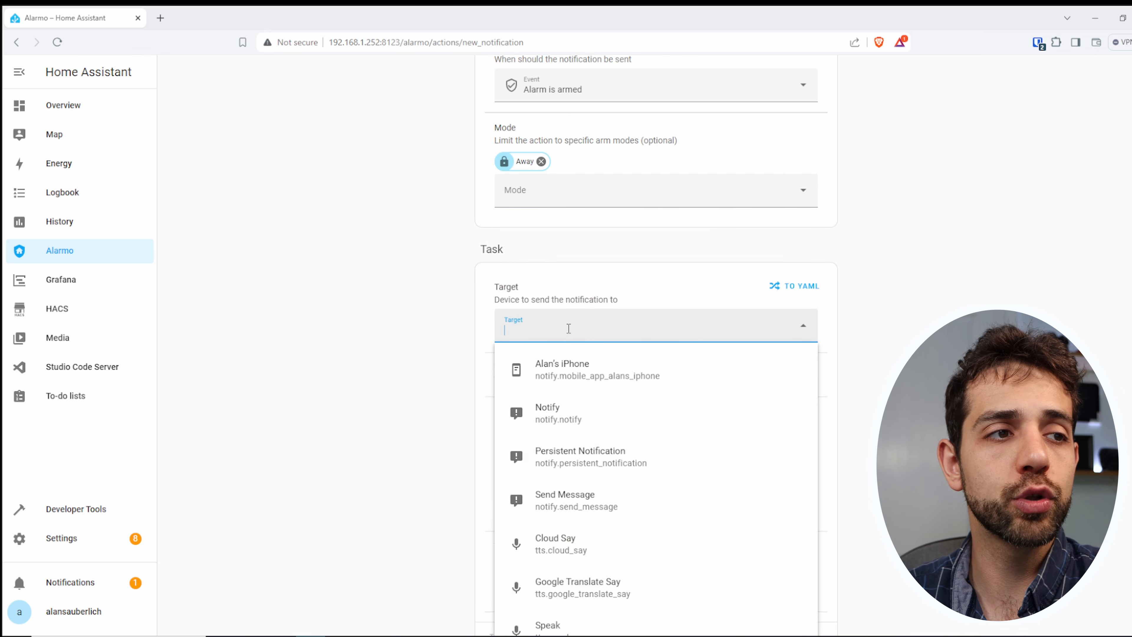
click(599, 382)
click(734, 377)
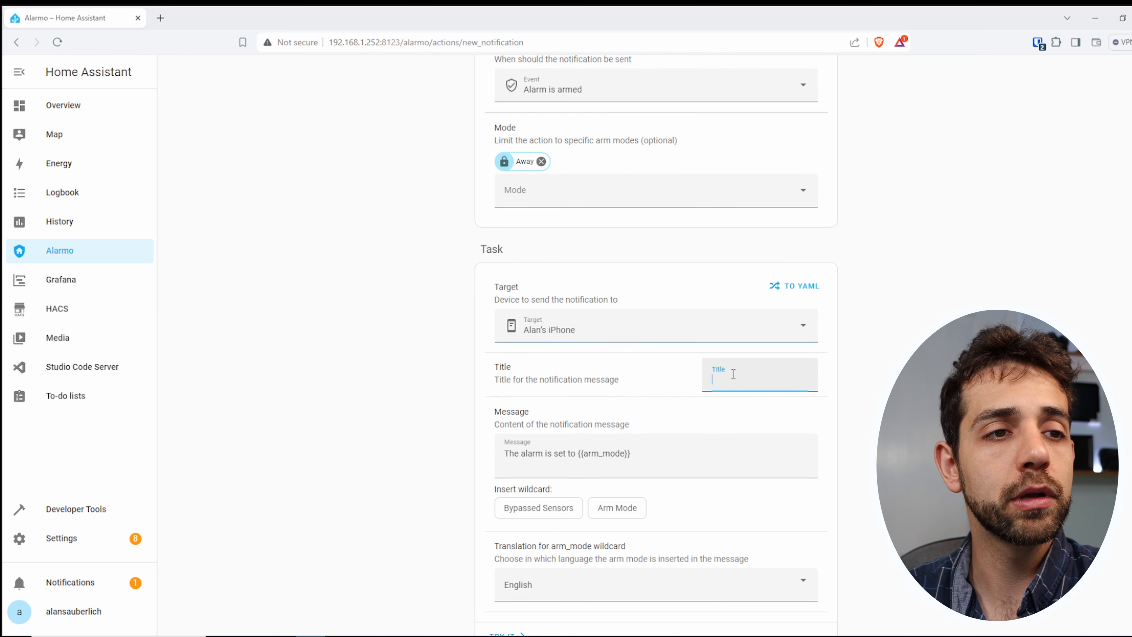
scroll(592, 268, down, 3)
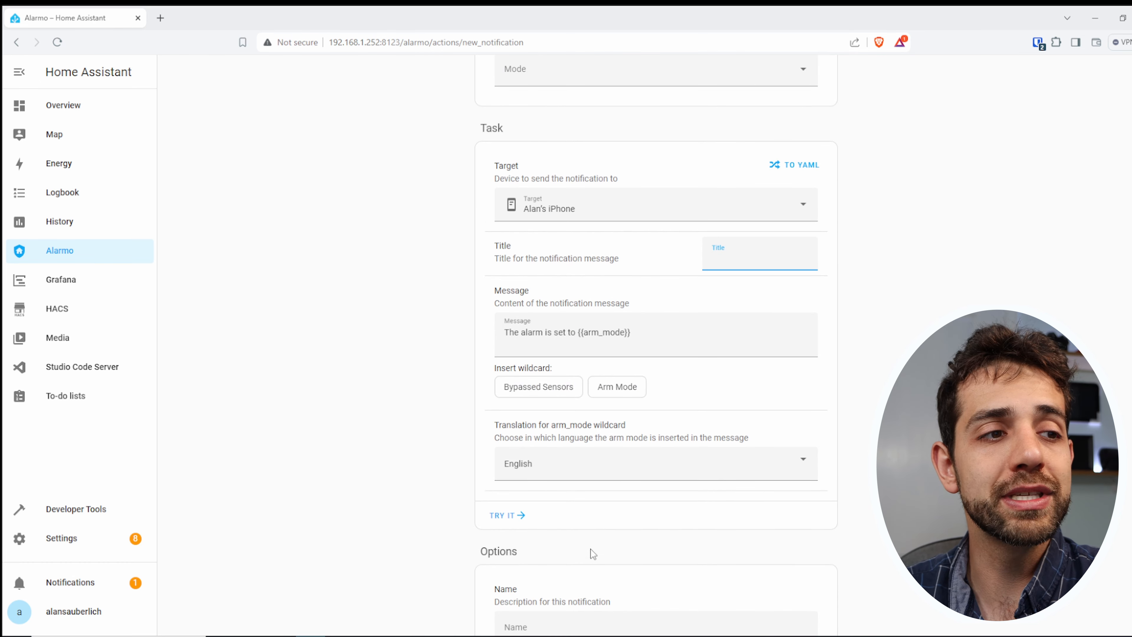
click(517, 516)
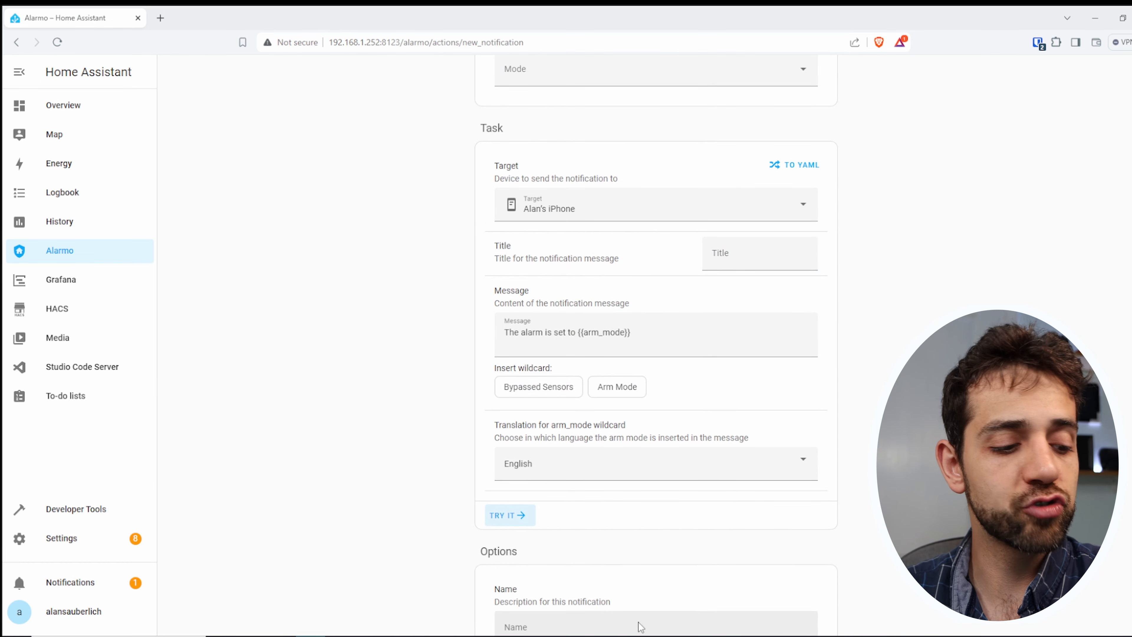
click(508, 517)
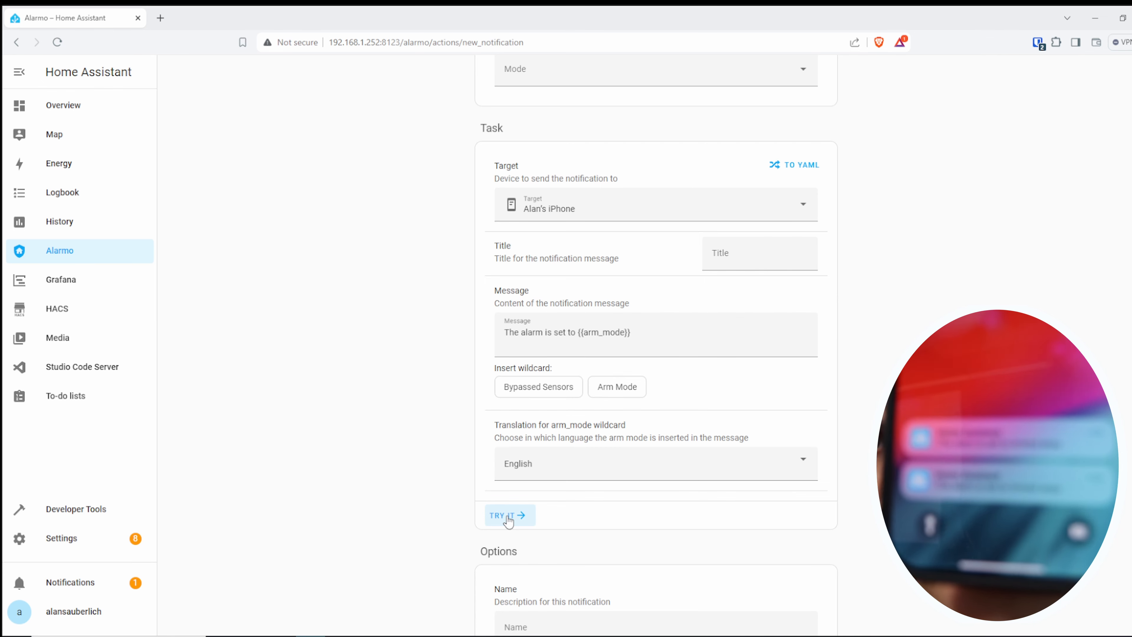
click(508, 517)
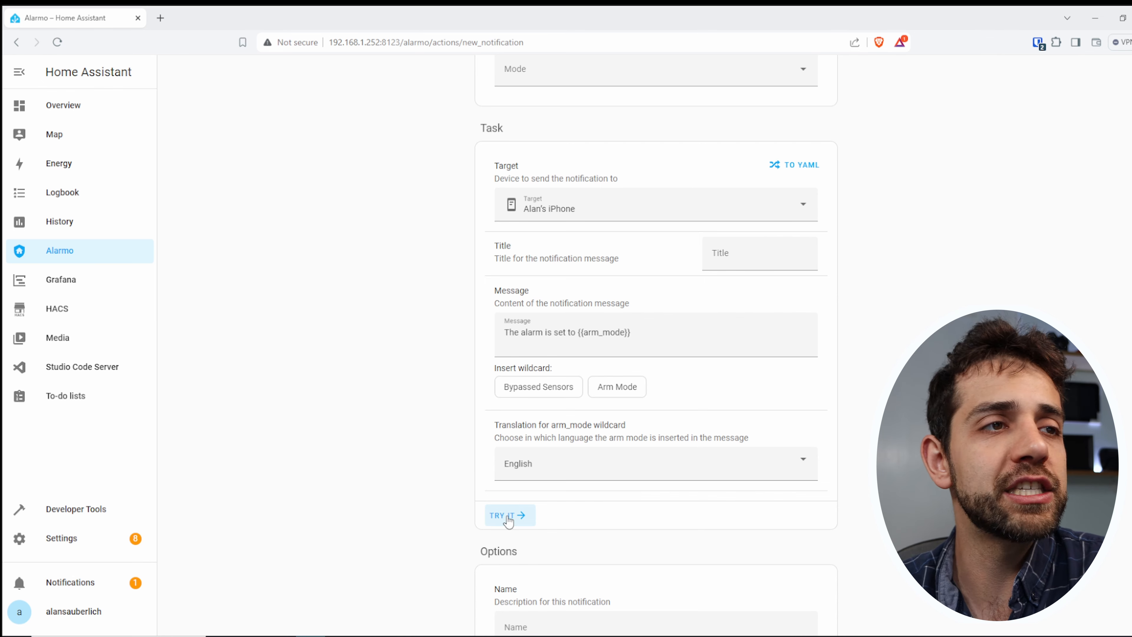
- Leave the notification form and look through the condition, task and option settings of a new action
scroll(476, 442, up, 7)
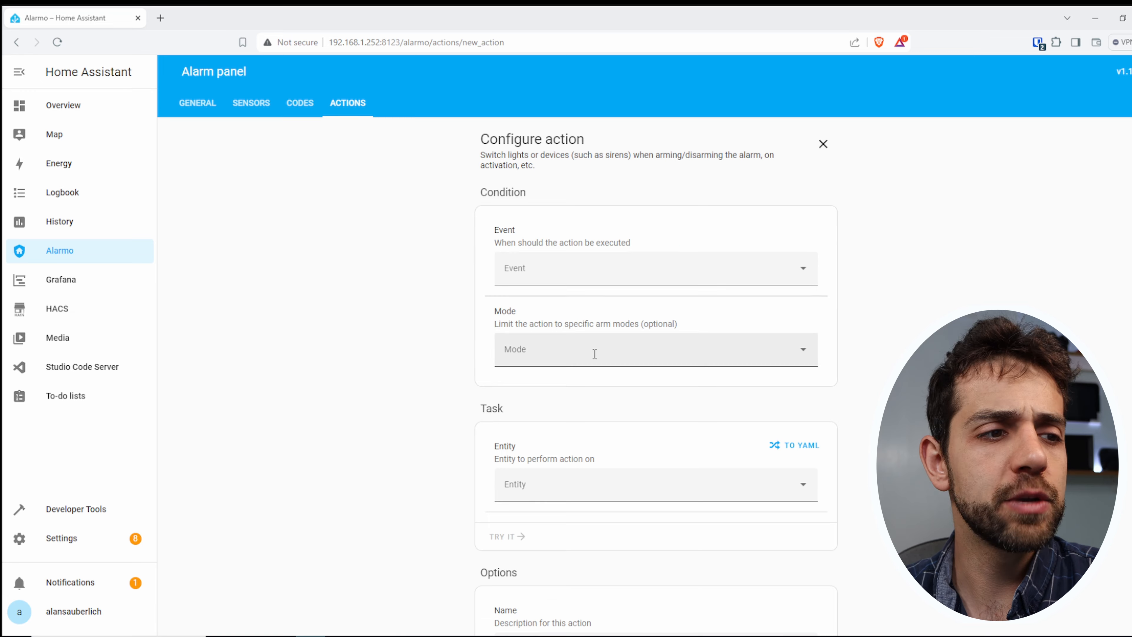
scroll(593, 355, down, 2)
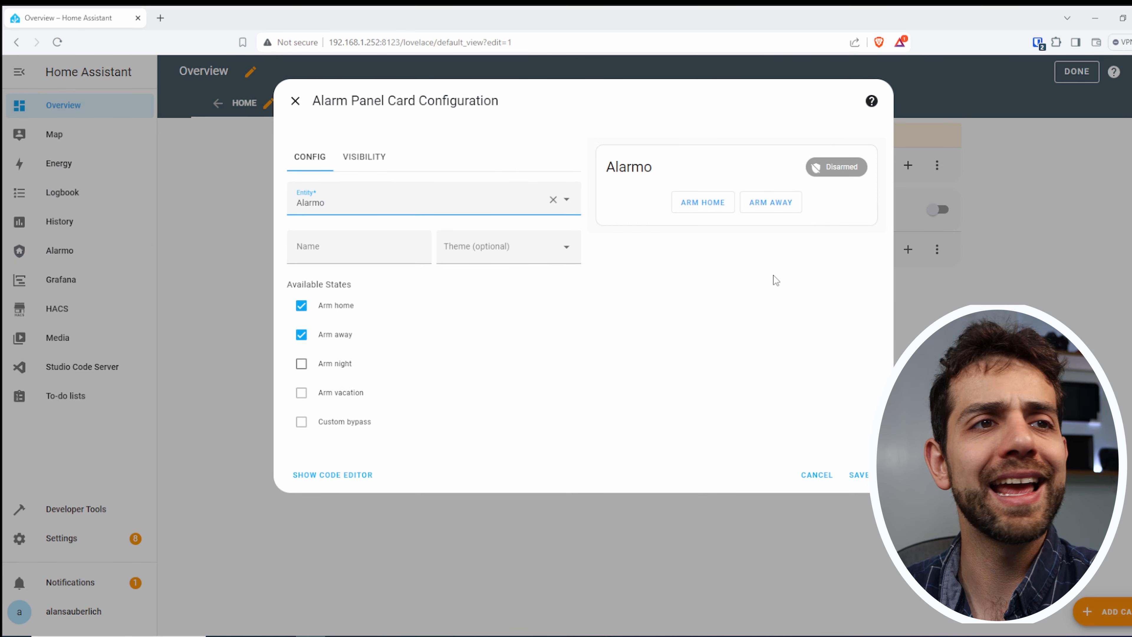
- Save the alarm panel card for the Alarmo entity and finish editing the Overview dashboard
click(859, 474)
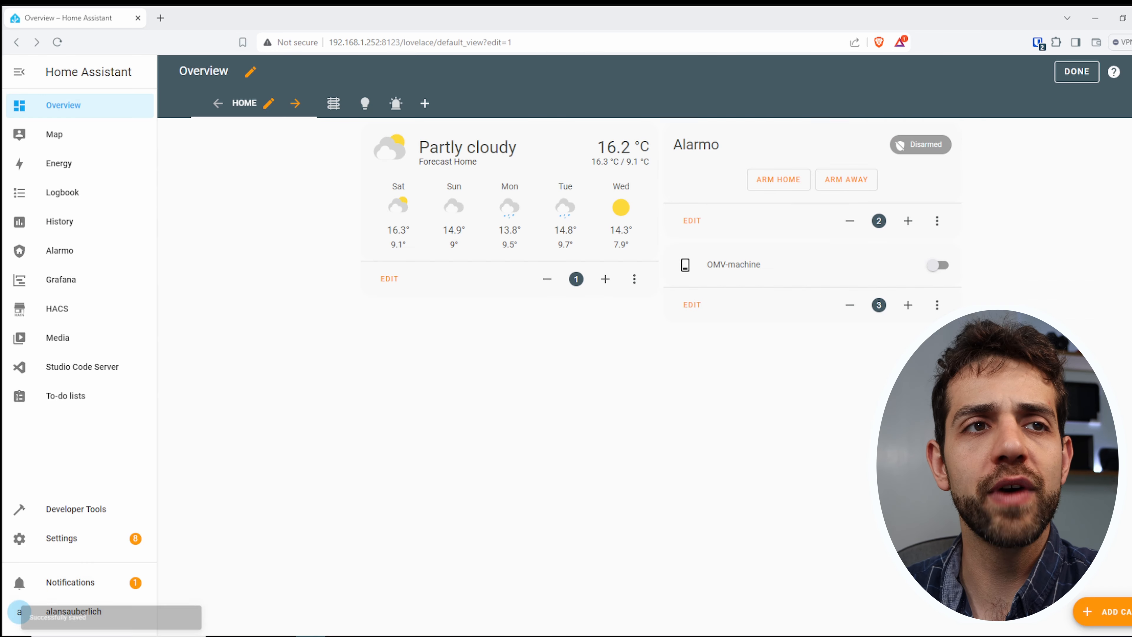
click(1077, 72)
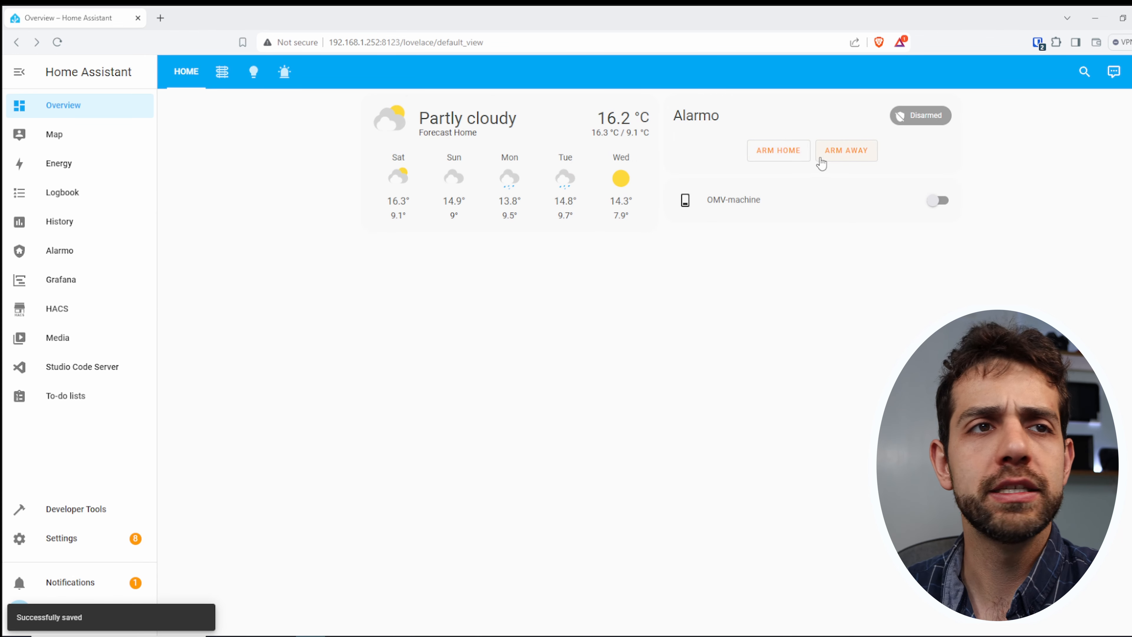
- Test the Alarmo dashboard card by arming home, disarming, and arming away
click(780, 150)
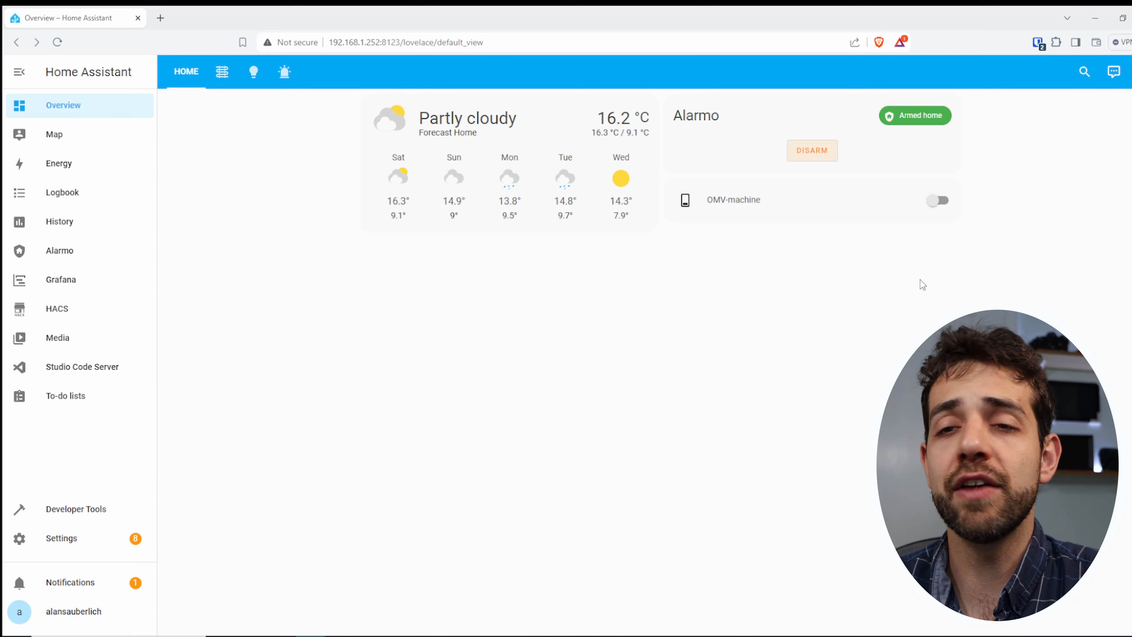
click(811, 151)
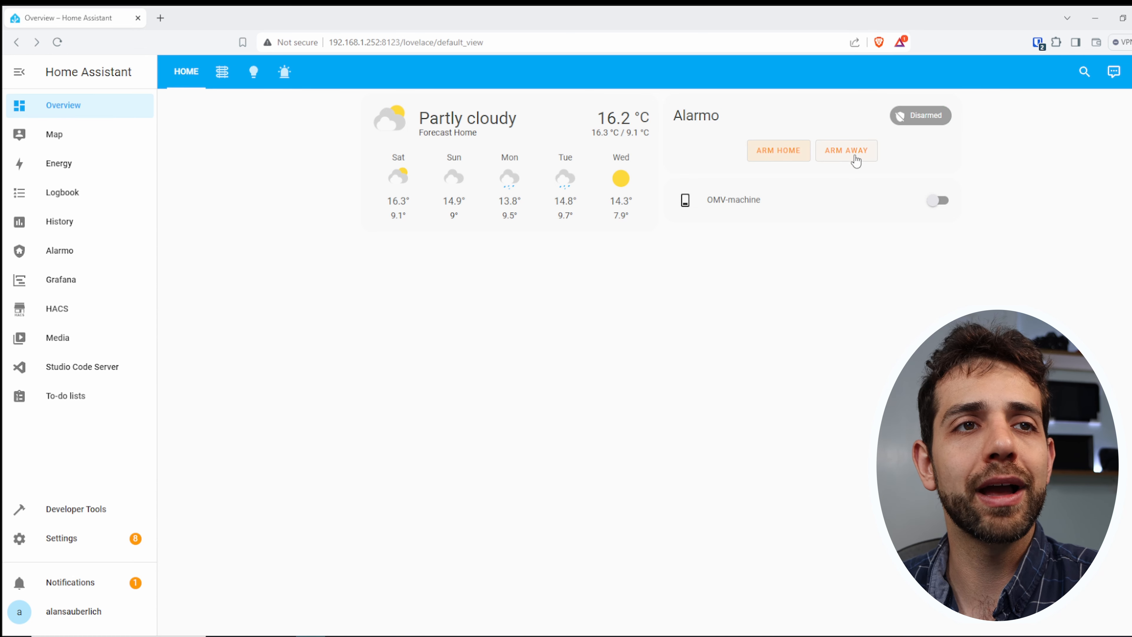
click(854, 154)
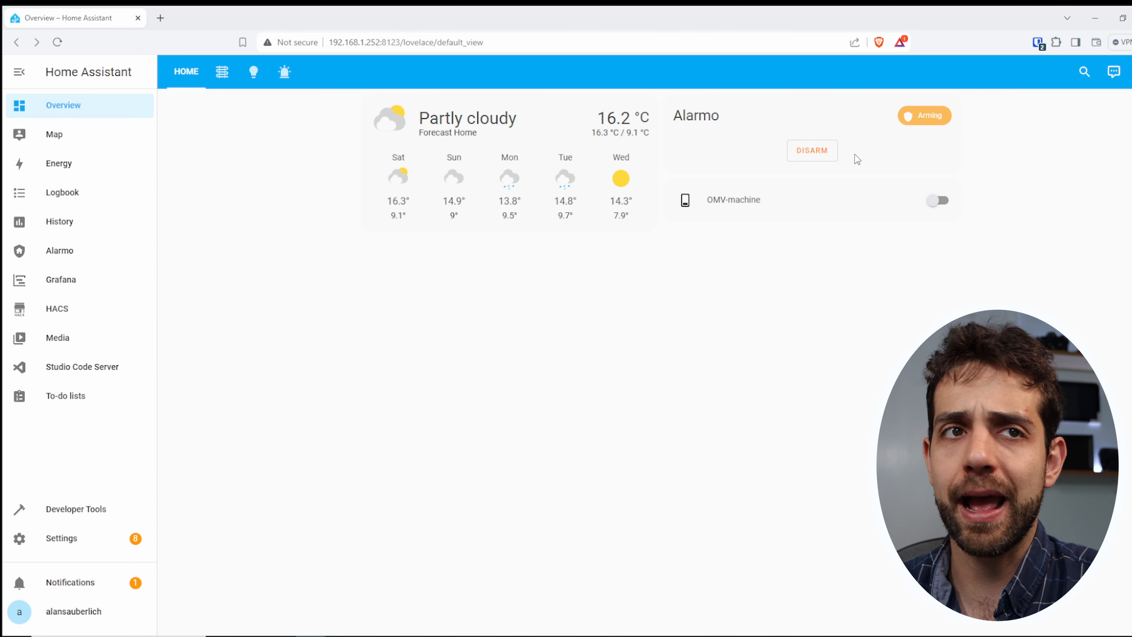
- Review the Armed away mode's exit delay, entry delay and trigger time in Alarmo's general settings
click(67, 252)
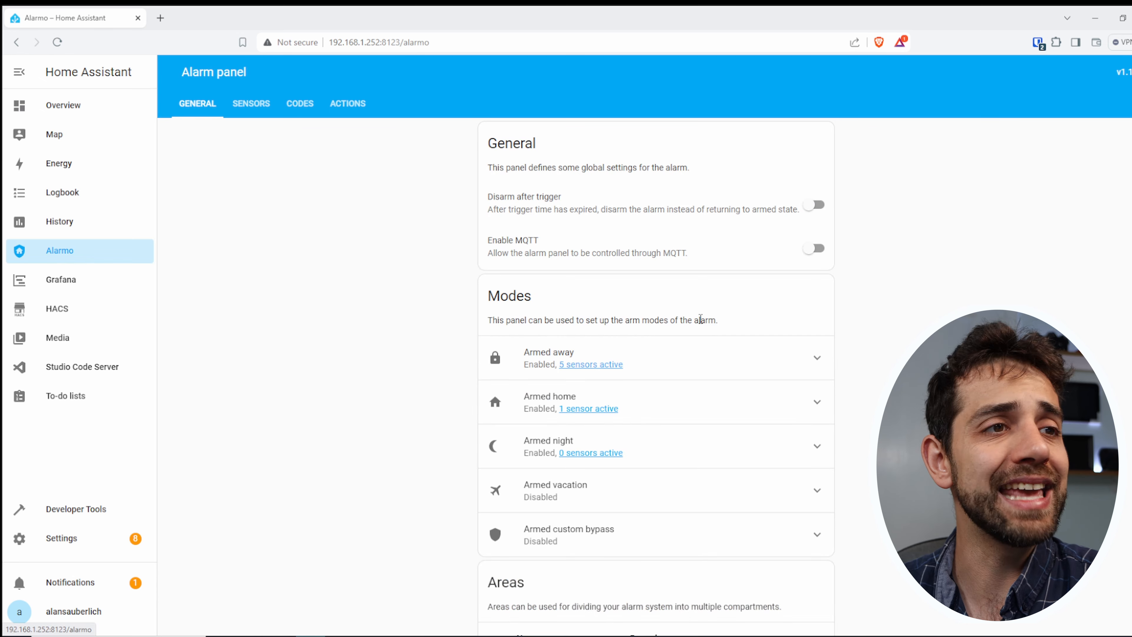
click(606, 359)
scroll(754, 435, down, 4)
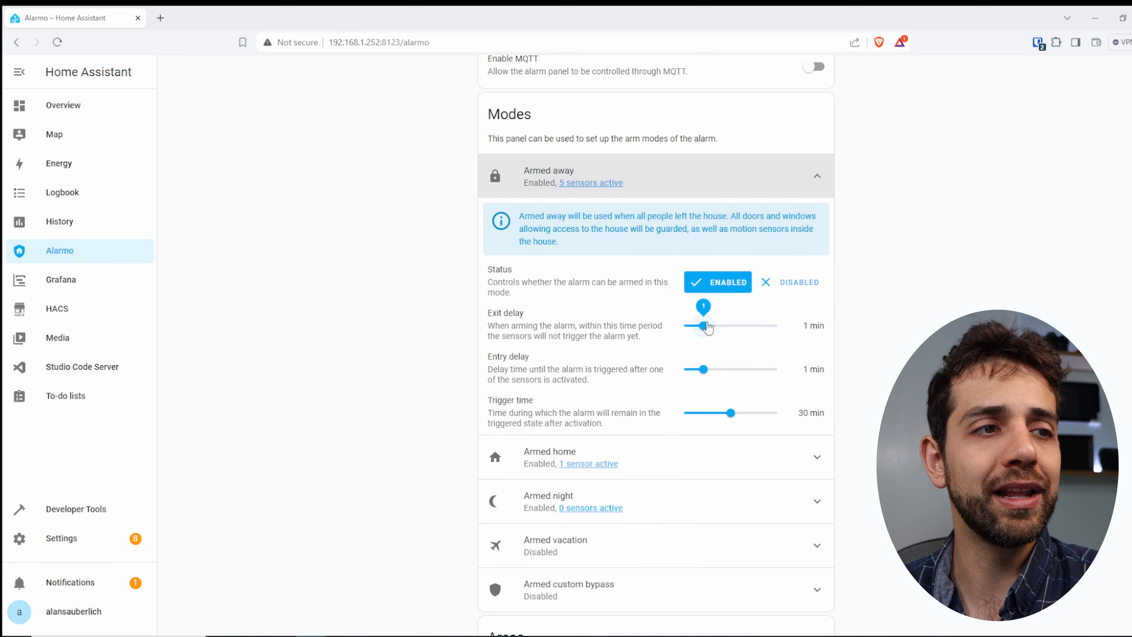